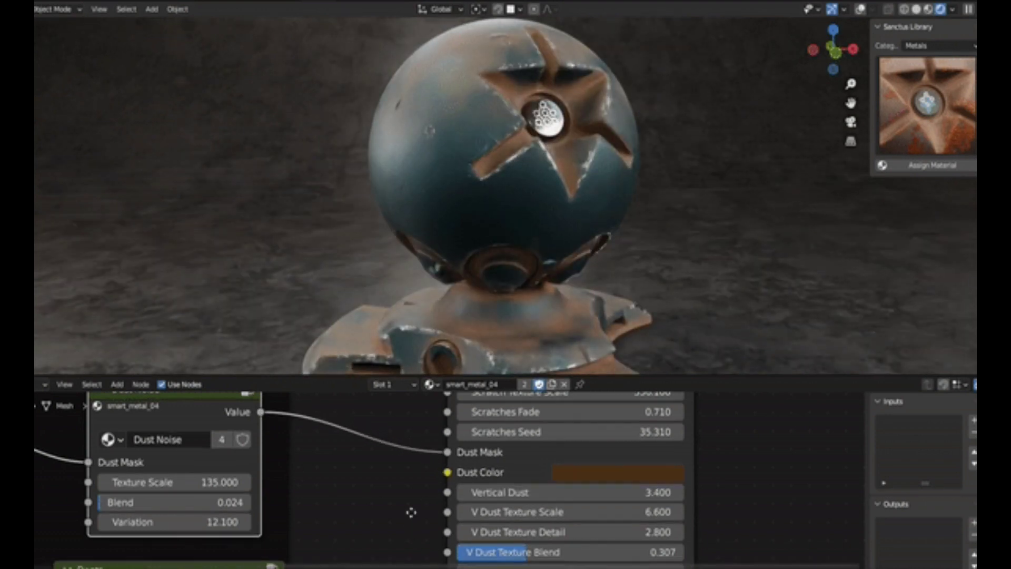
Raise Rust Activation slightly on the metal sphere material, near the Dents node
{"action": "middle_click_drag", "start_coordinate": [411, 512], "coordinate": [422, 446]}
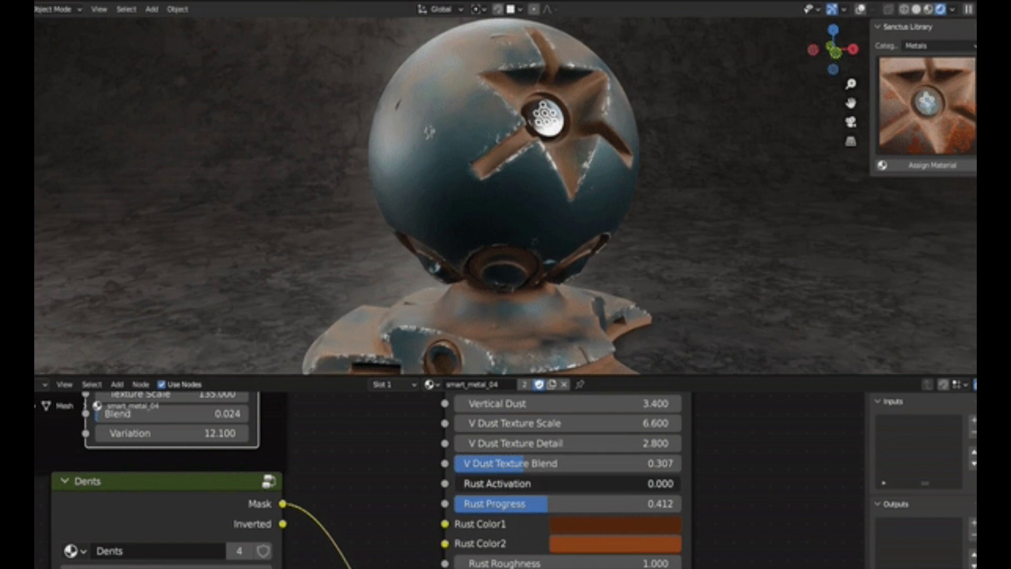
{"action": "left_click_drag", "start_coordinate": [553, 484], "coordinate": [563, 484]}
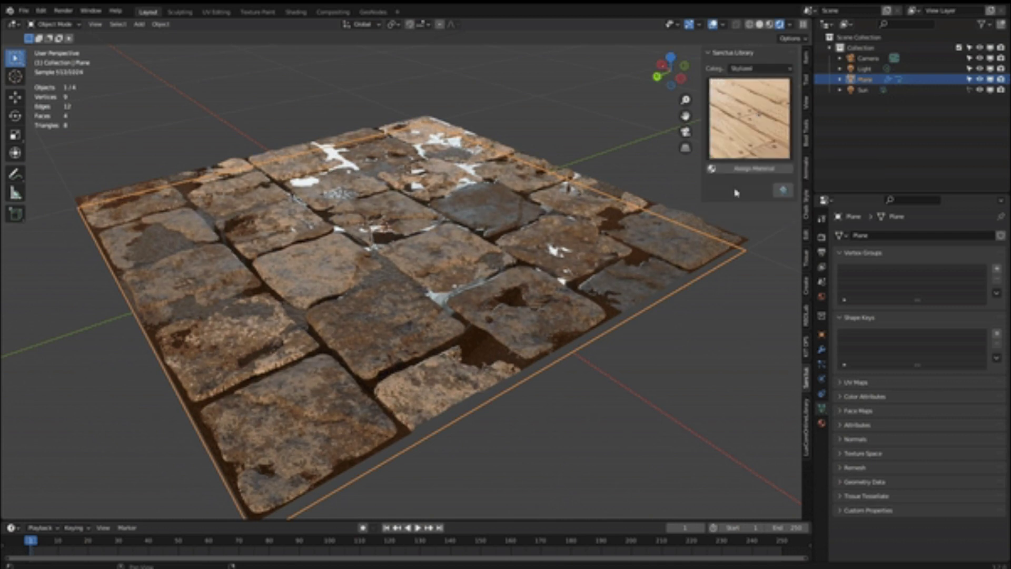
Assign the wooden plank material, then choose the Stone Floor tile from the building materials
{"action": "left_click", "coordinate": [761, 172]}
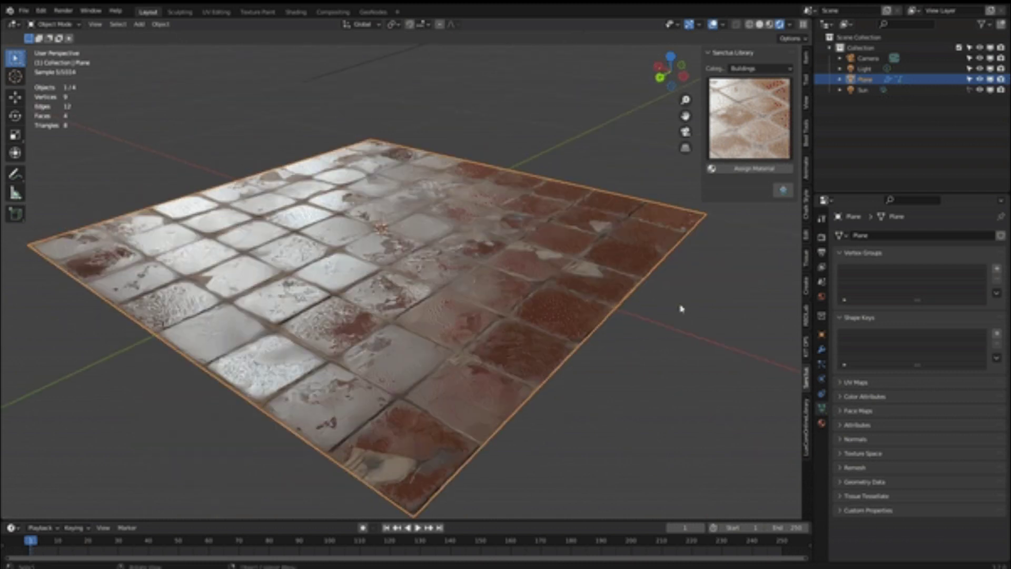
{"action": "left_click", "coordinate": [749, 119]}
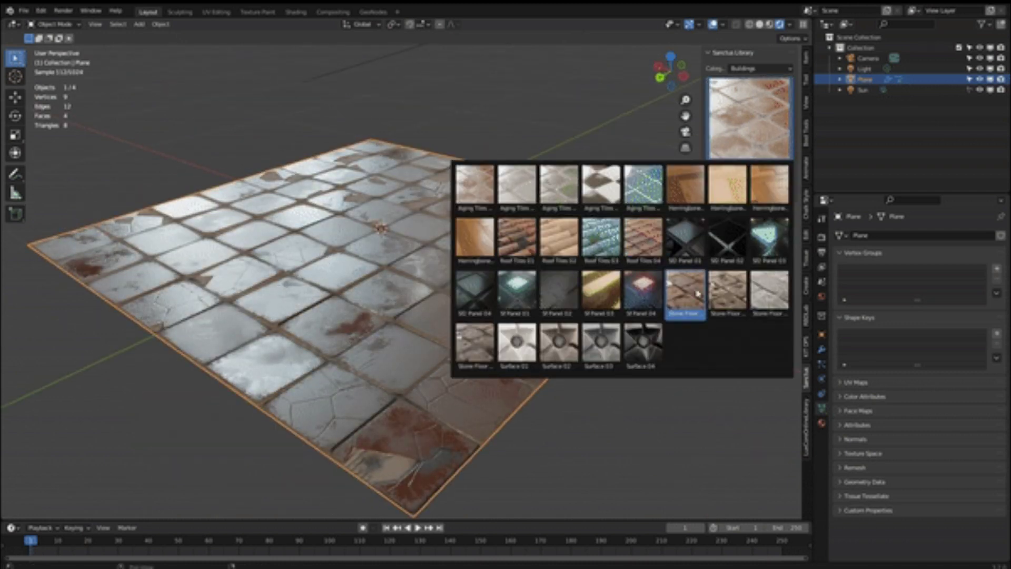
{"action": "left_click", "coordinate": [697, 295]}
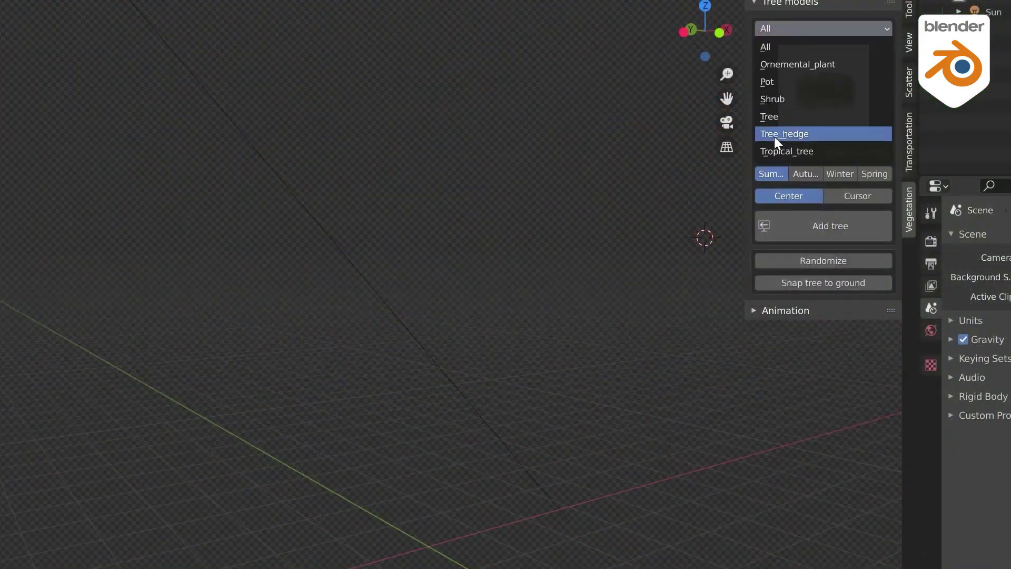
Add the hickory summer tree from the vegetation model grid to the scene
{"action": "left_click", "coordinate": [769, 48]}
{"action": "scroll", "coordinate": [584, 475], "scroll_direction": "down", "scroll_amount": 2}
{"action": "scroll", "coordinate": [585, 473], "scroll_direction": "down", "scroll_amount": 3}
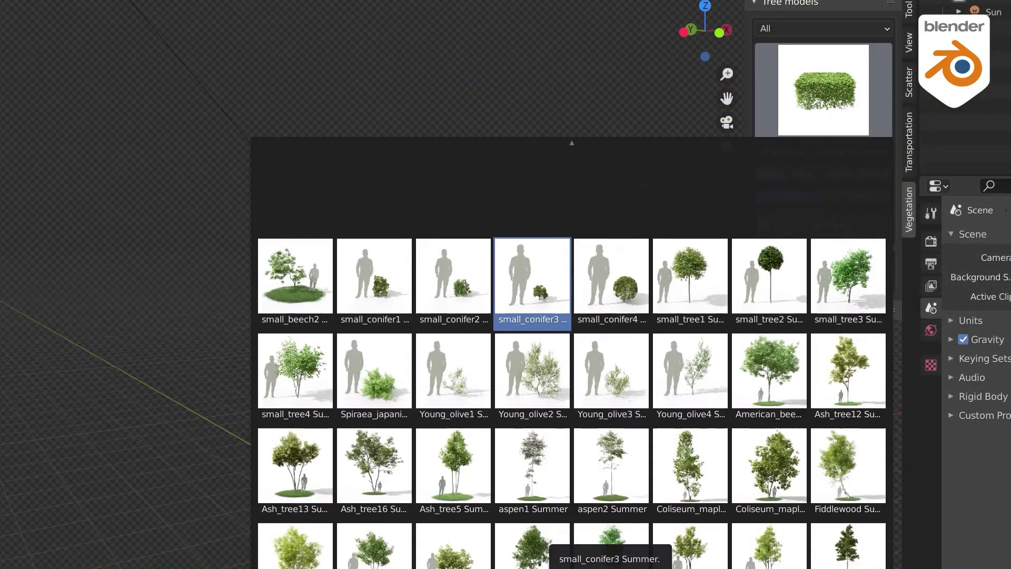
{"action": "scroll", "coordinate": [585, 474], "scroll_direction": "down", "scroll_amount": 3}
{"action": "scroll", "coordinate": [533, 334], "scroll_direction": "down", "scroll_amount": 2}
{"action": "left_click", "coordinate": [618, 318]}
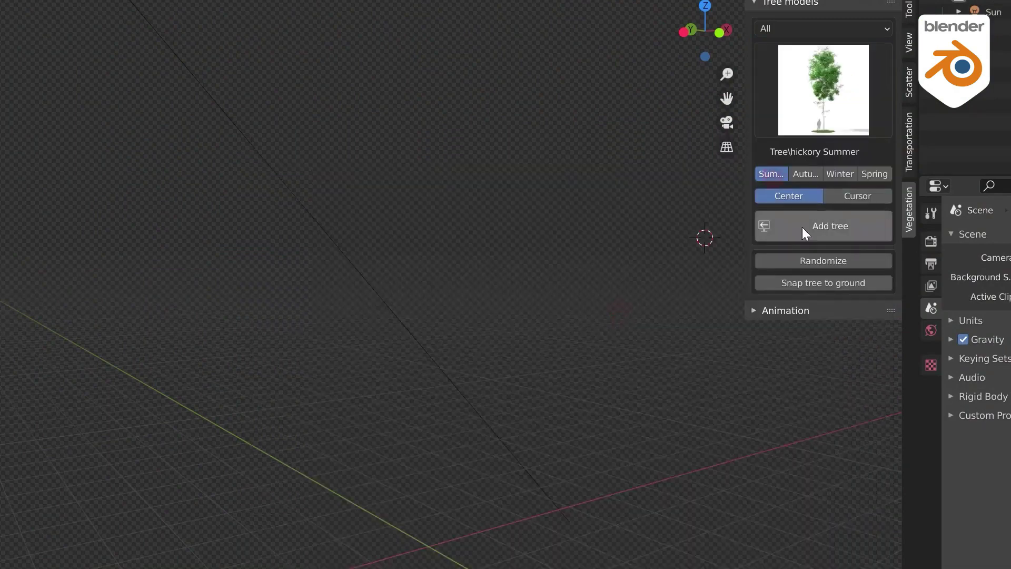
{"action": "left_click", "coordinate": [830, 229]}
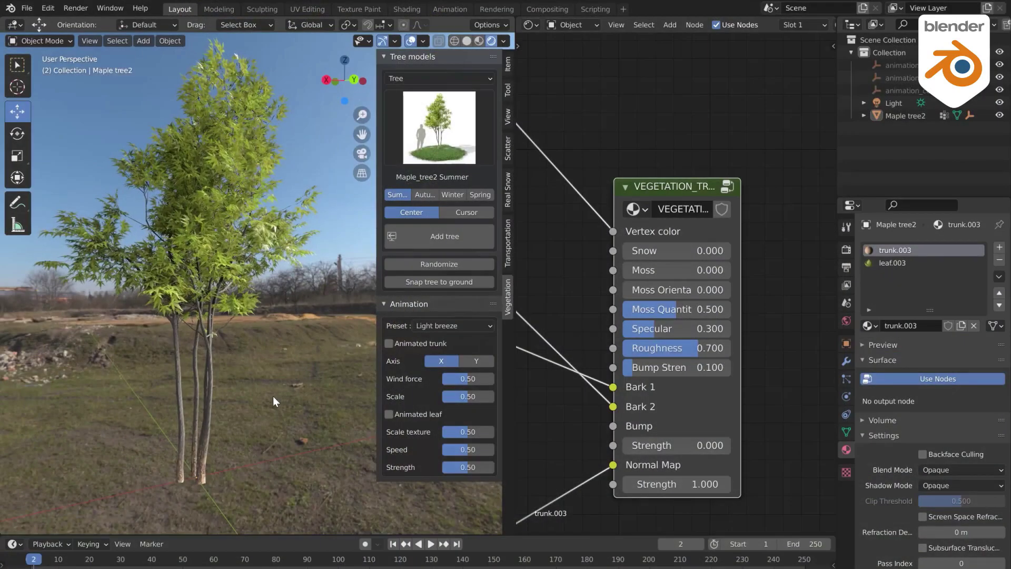
{"action": "scroll", "coordinate": [276, 363], "scroll_direction": "up", "scroll_amount": 5}
Set the VEGETATION_TRUNK node's Moss to 1.000 to fully cover the trunks
{"action": "left_click_drag", "start_coordinate": [644, 269], "coordinate": [731, 269]}
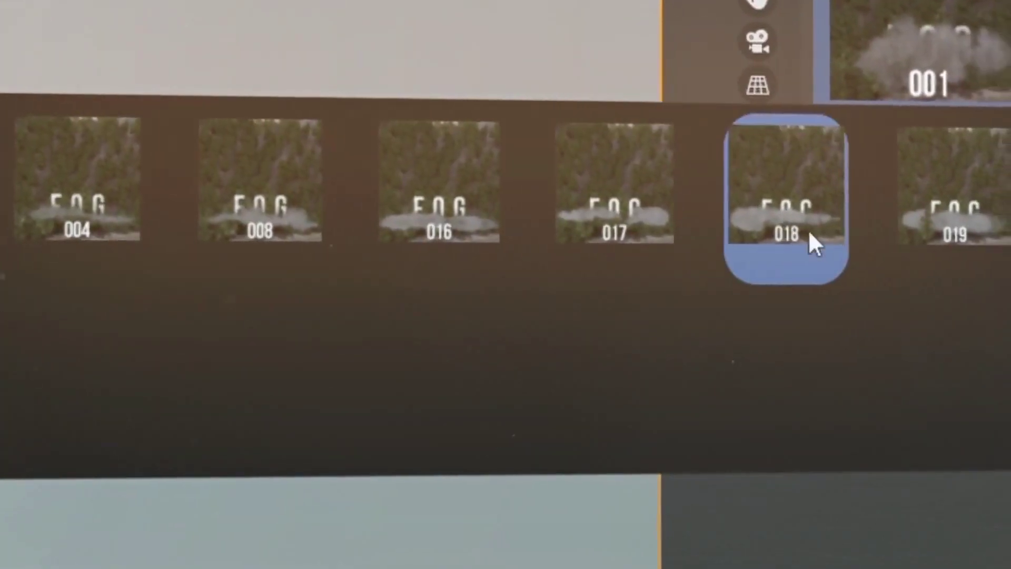
Choose the Fog_019 preset from the fog library
{"action": "left_click", "coordinate": [936, 237]}
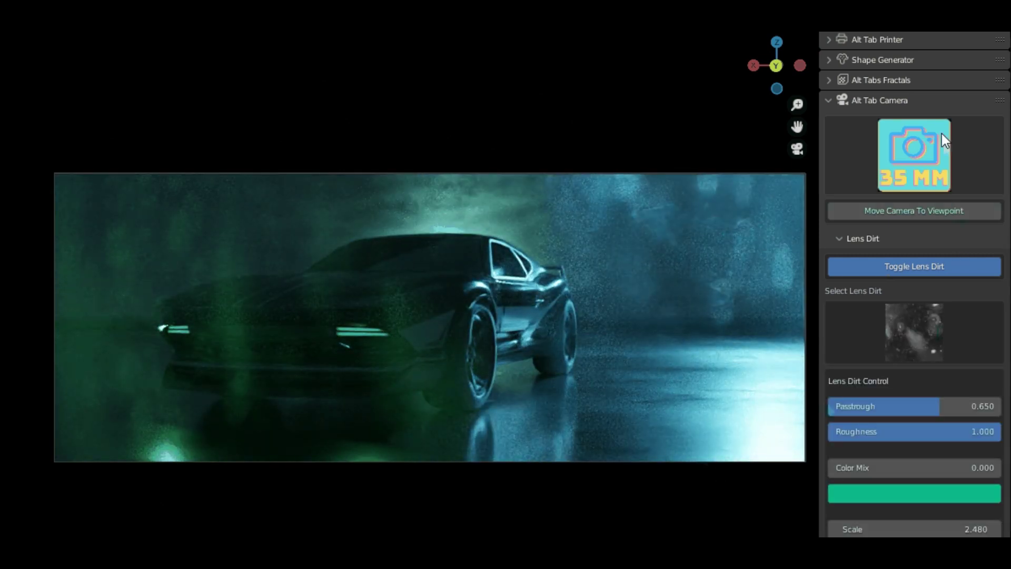
Collapse the camera settings, show the scene lights, and randomize their colours three times
{"action": "left_click", "coordinate": [918, 101]}
{"action": "left_click", "coordinate": [913, 45]}
{"action": "left_click", "coordinate": [951, 91]}
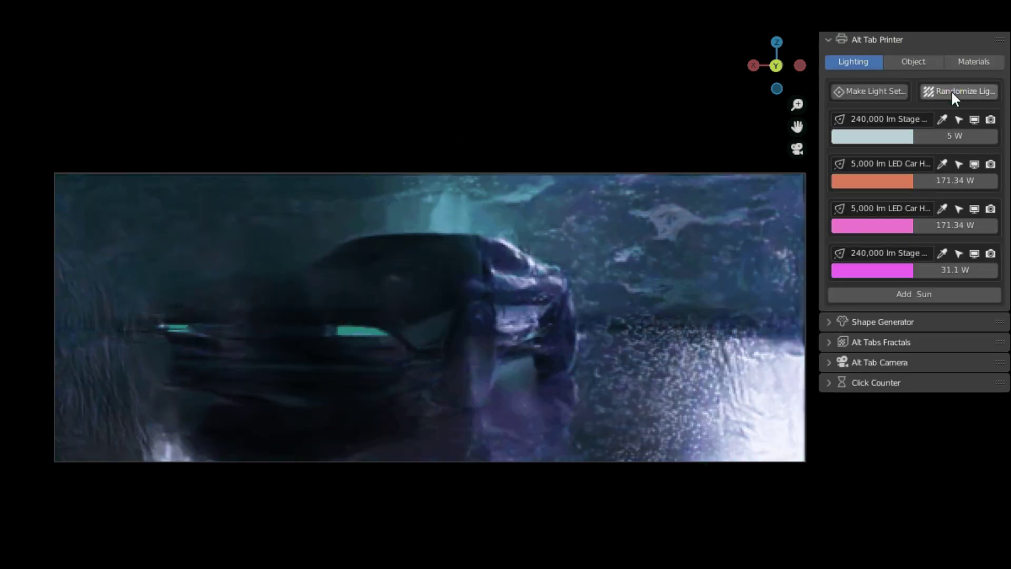
{"action": "left_click", "coordinate": [951, 90]}
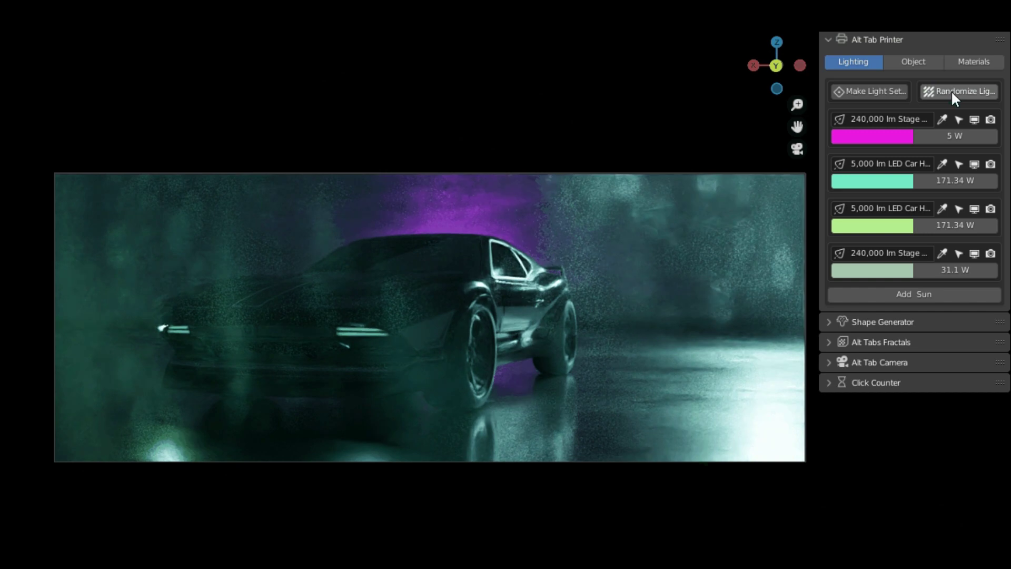
{"action": "left_click", "coordinate": [951, 90]}
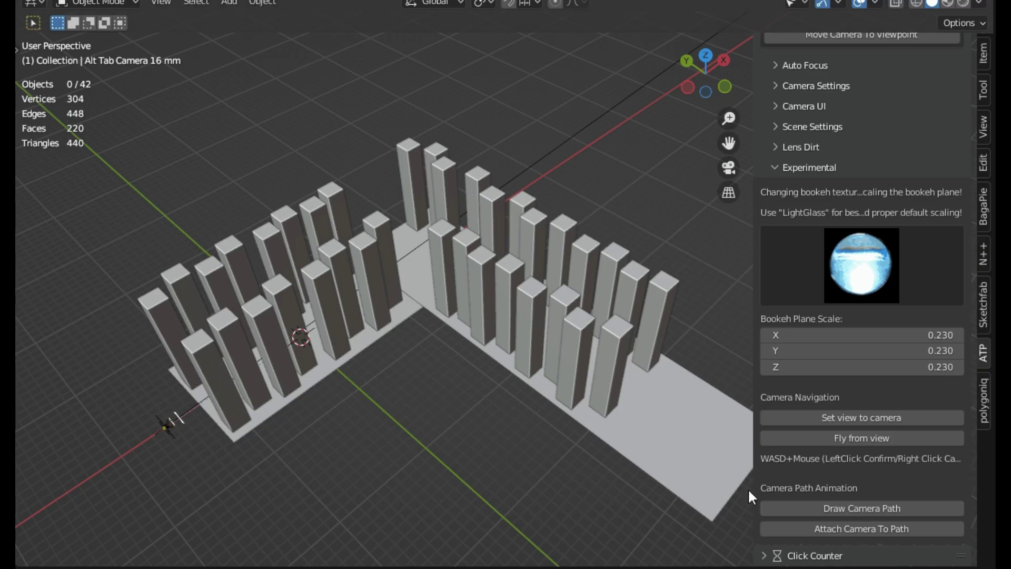
Draw a camera path in top view; show camera name, safe areas and limits
{"action": "left_click", "coordinate": [799, 508]}
{"action": "key", "text": "KP_7"}
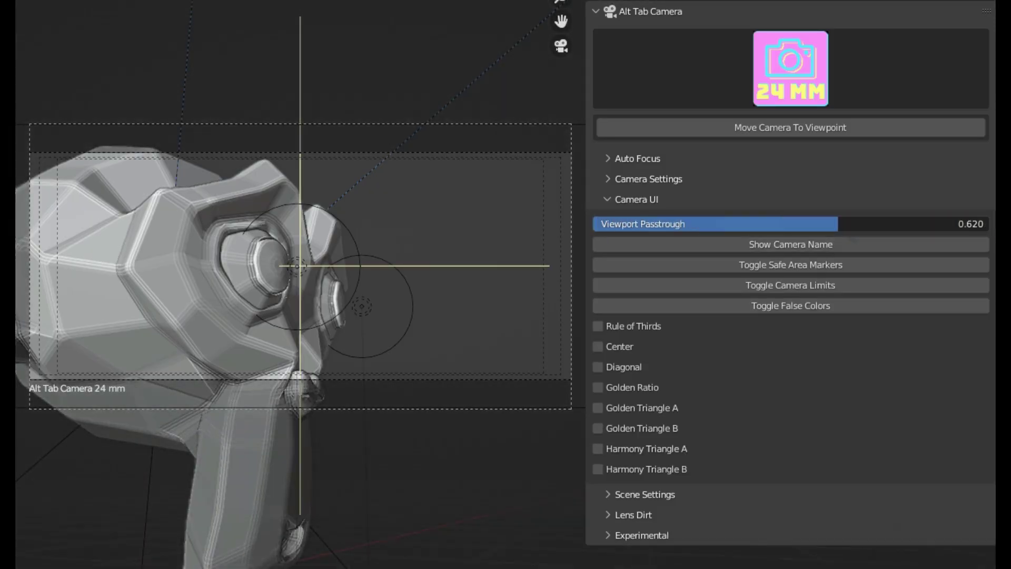
{"action": "left_click_drag", "start_coordinate": [955, 225], "coordinate": [955, 233]}
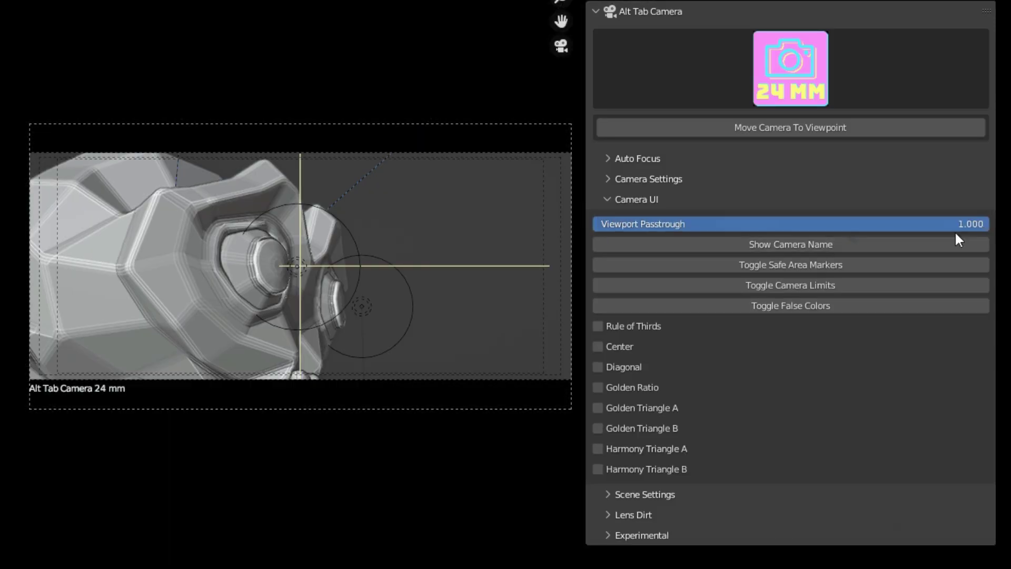
{"action": "left_click", "coordinate": [898, 244]}
{"action": "left_click", "coordinate": [870, 268]}
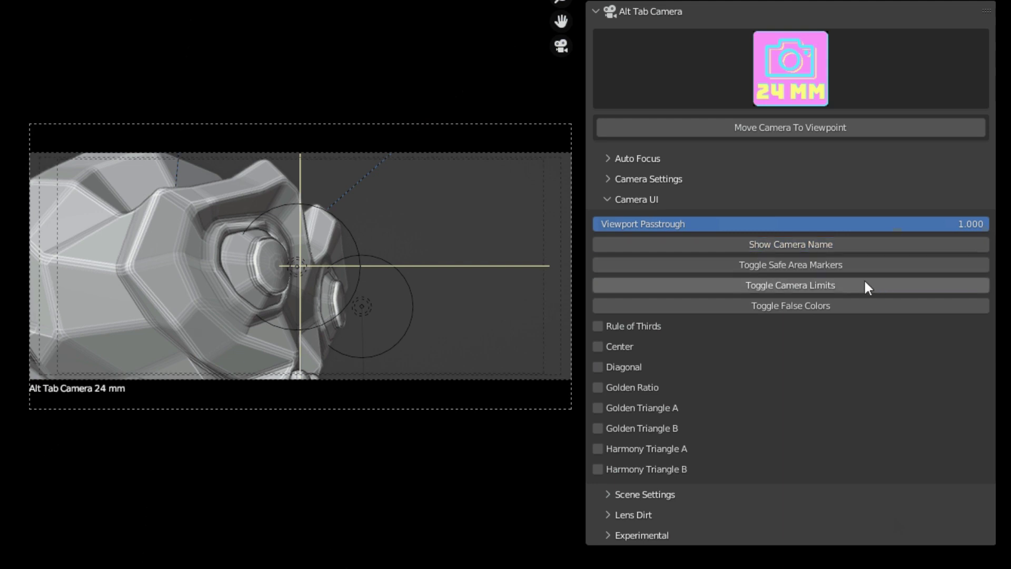
{"action": "left_click", "coordinate": [855, 287]}
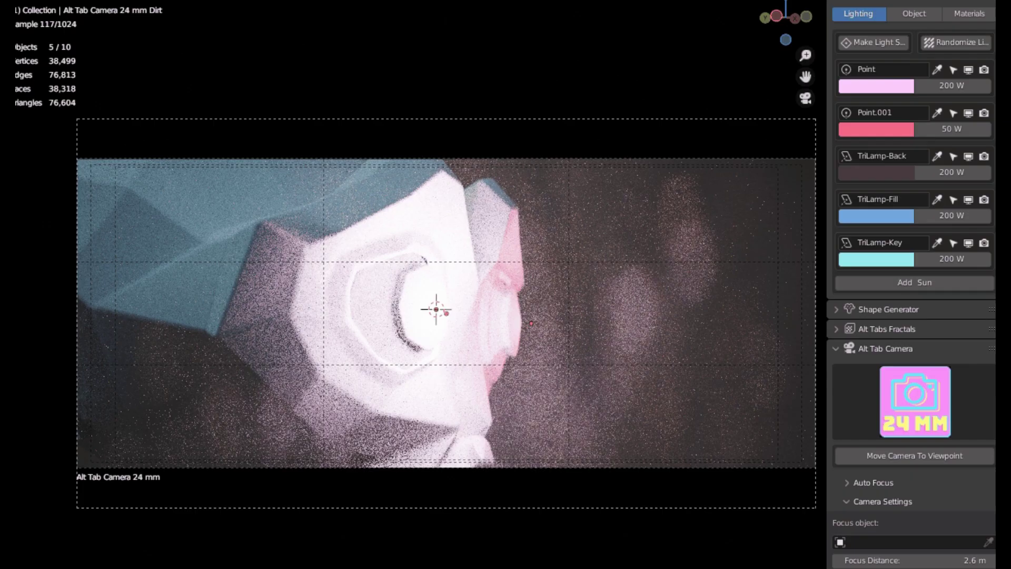
Randomize the light colours five more times
{"action": "left_click", "coordinate": [962, 40]}
{"action": "left_click", "coordinate": [962, 37]}
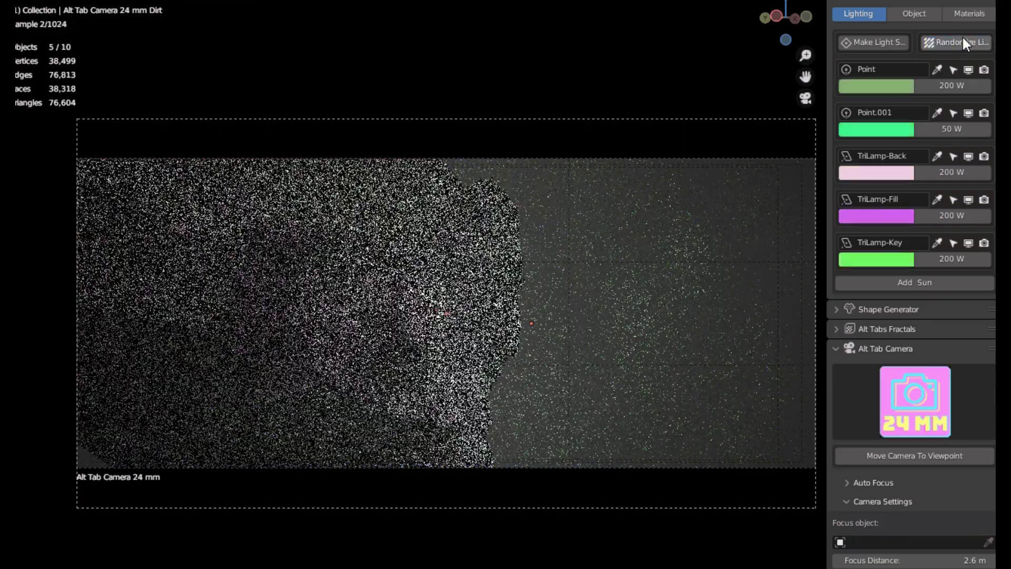
{"action": "left_click", "coordinate": [963, 38]}
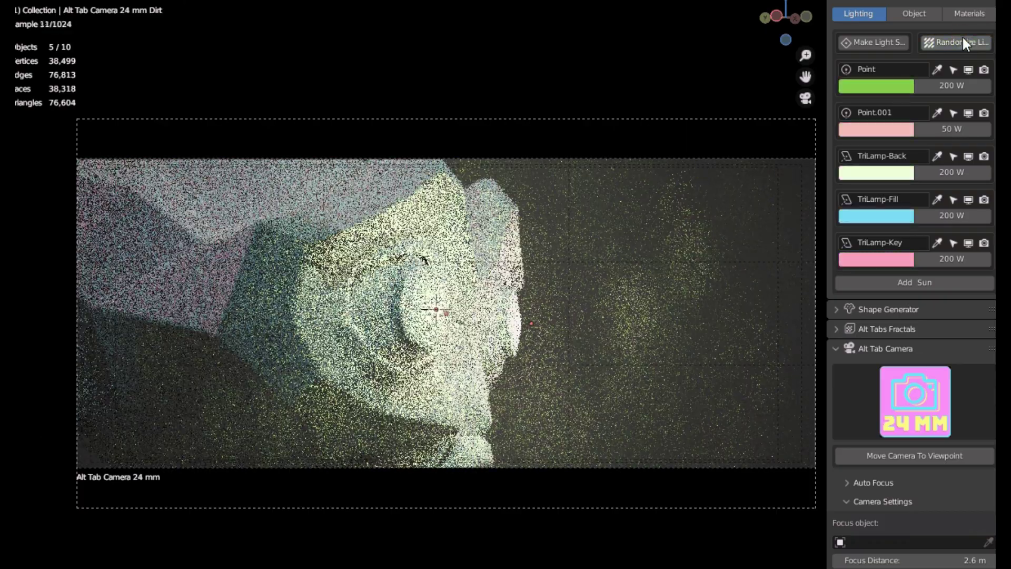
{"action": "left_click", "coordinate": [962, 36]}
{"action": "left_click", "coordinate": [962, 35]}
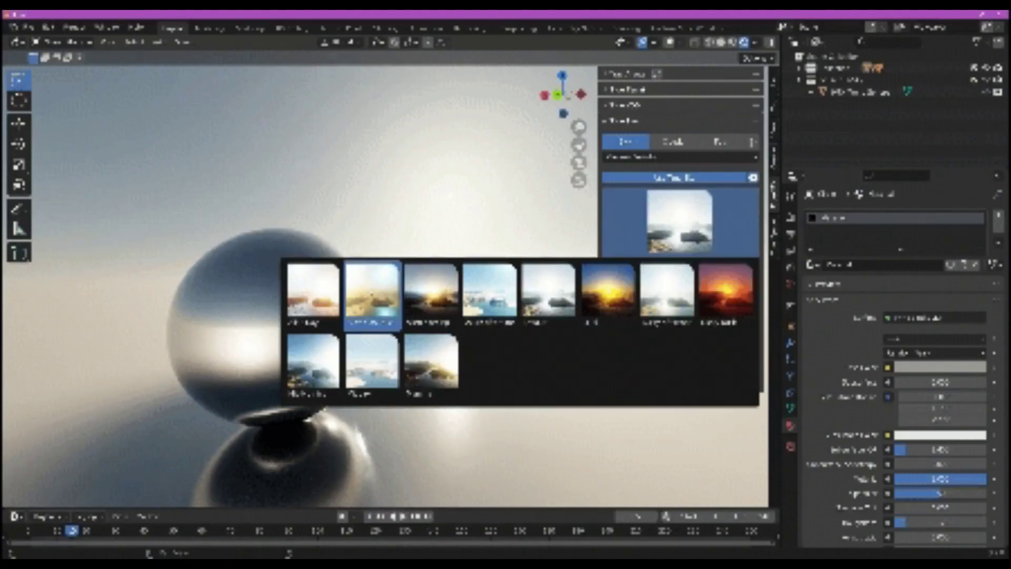
Try several True Sky HDRIs: white sky, sunset, blue sky, then warm sunset
{"action": "left_click", "coordinate": [312, 293]}
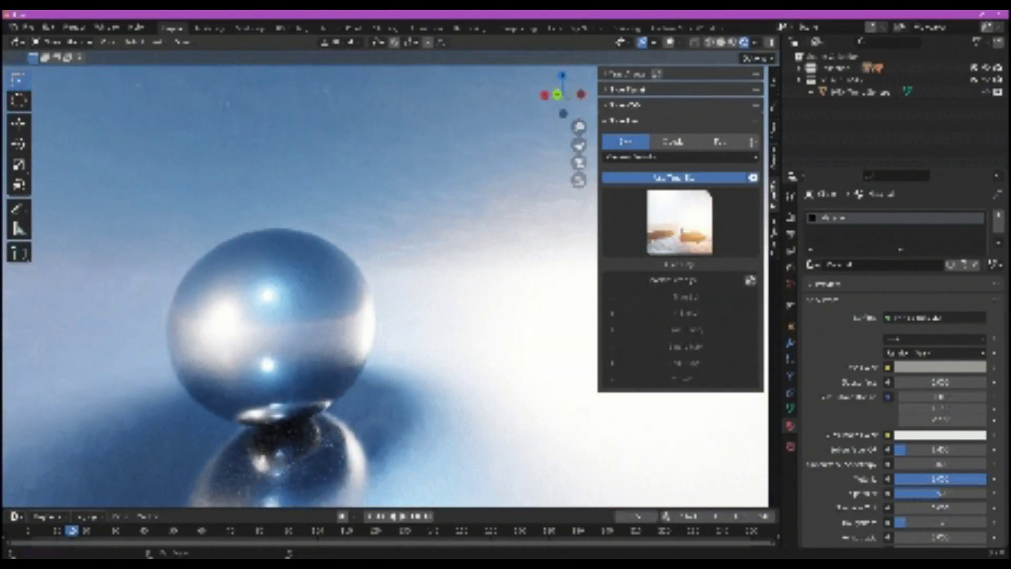
{"action": "left_click", "coordinate": [679, 223]}
{"action": "left_click", "coordinate": [371, 292]}
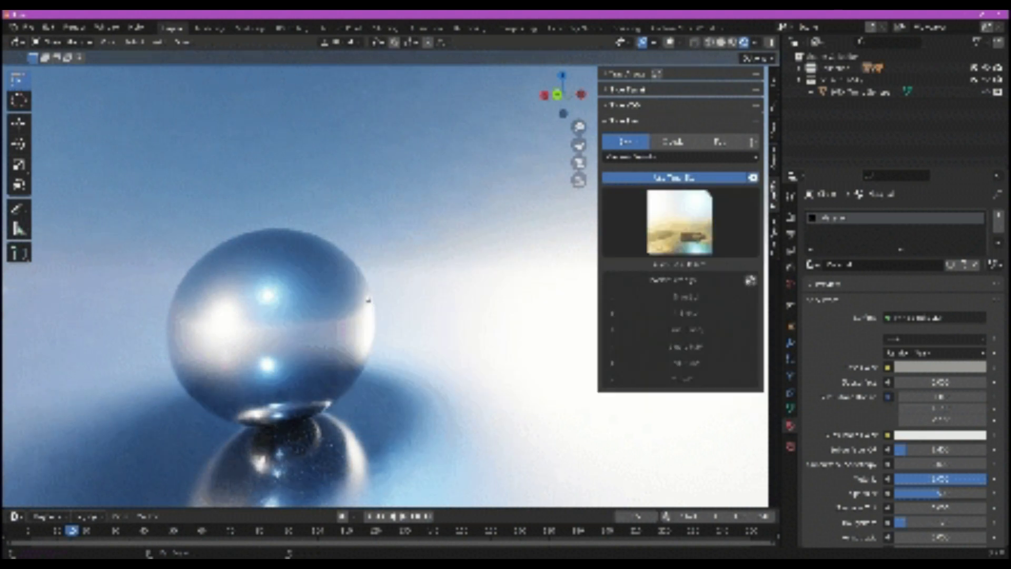
{"action": "left_click", "coordinate": [679, 222]}
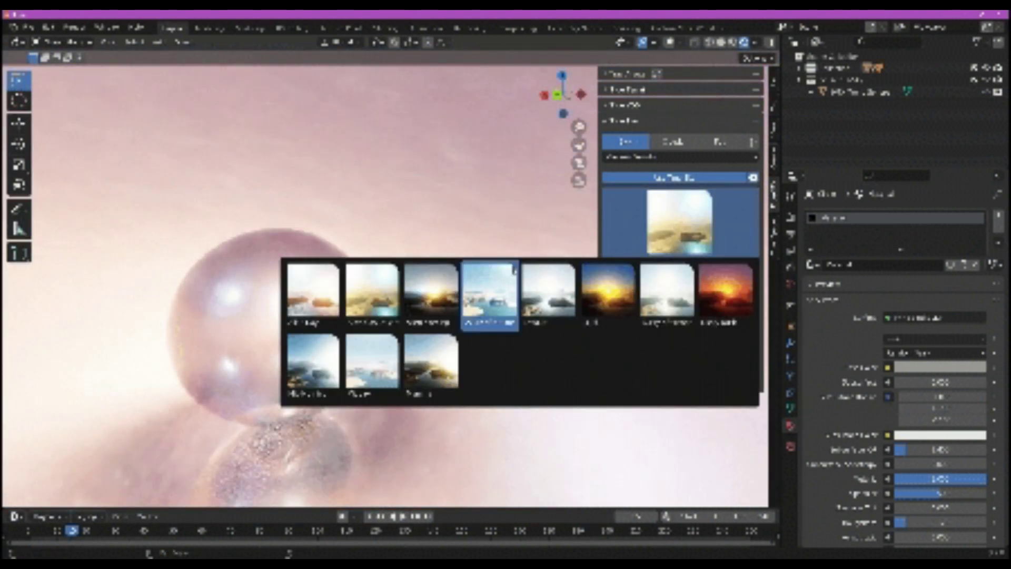
{"action": "left_click", "coordinate": [490, 292]}
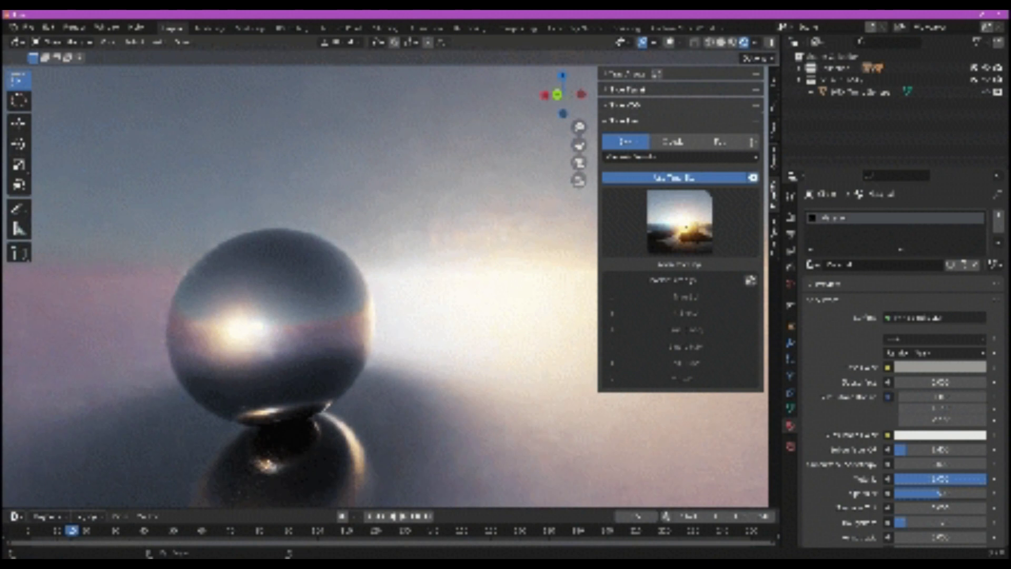
{"action": "left_click", "coordinate": [679, 222]}
{"action": "left_click", "coordinate": [490, 292]}
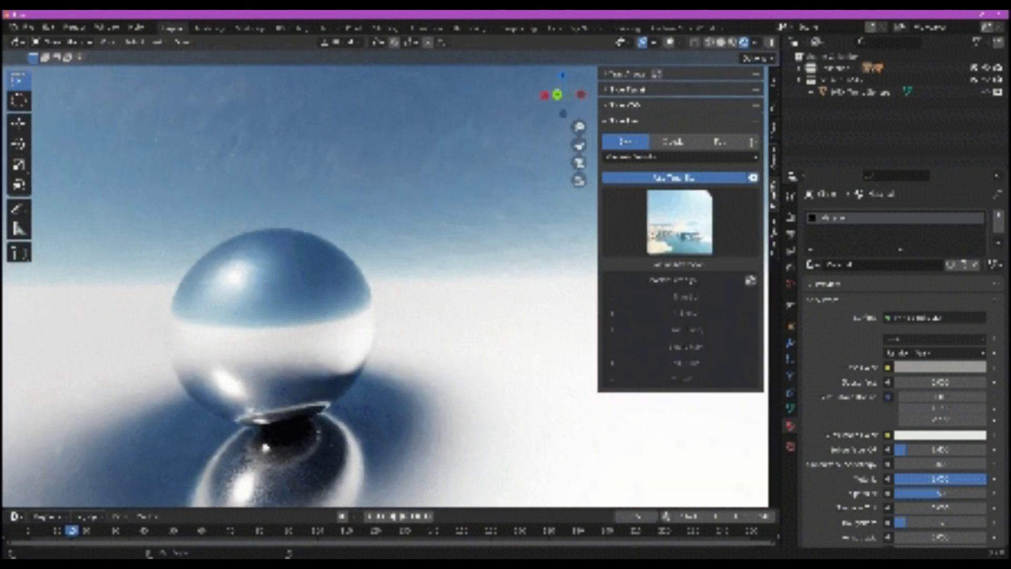
{"action": "left_click", "coordinate": [646, 248]}
{"action": "left_click", "coordinate": [547, 286]}
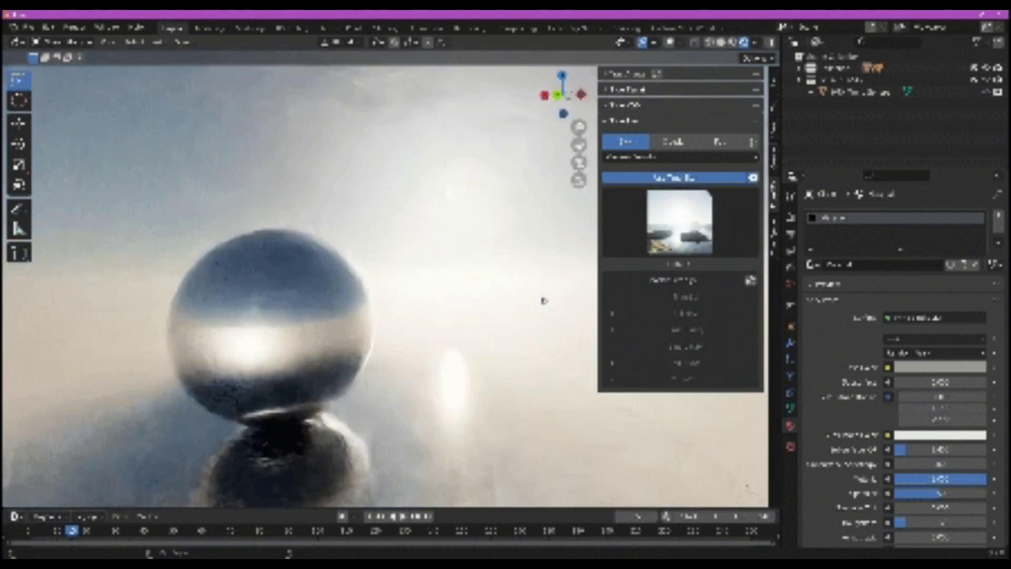
{"action": "left_click", "coordinate": [648, 246]}
{"action": "left_click", "coordinate": [608, 291]}
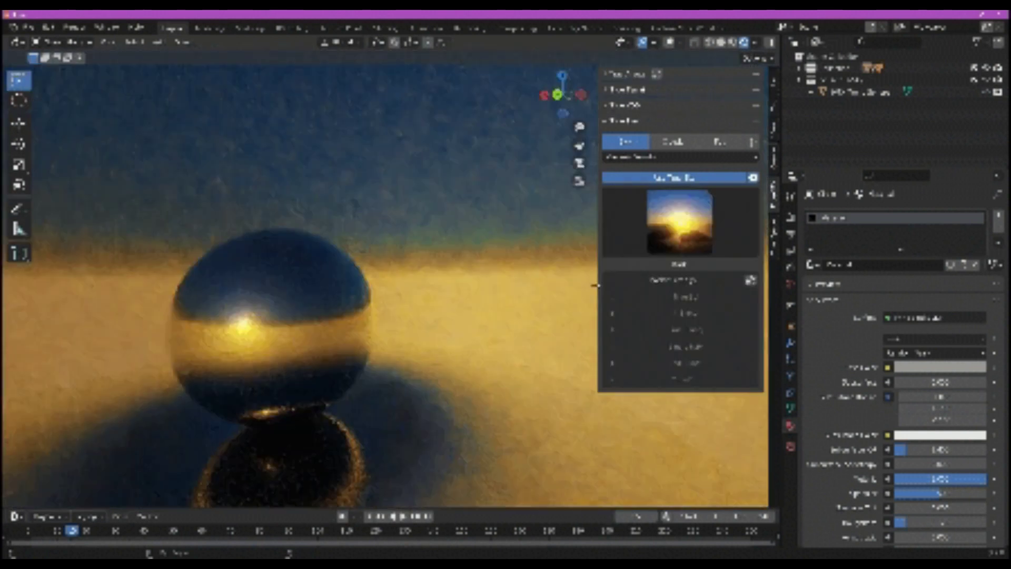
Cycle through more sky HDRIs, settling on the warm sunset sky
{"action": "left_click", "coordinate": [673, 222]}
{"action": "left_click", "coordinate": [666, 291]}
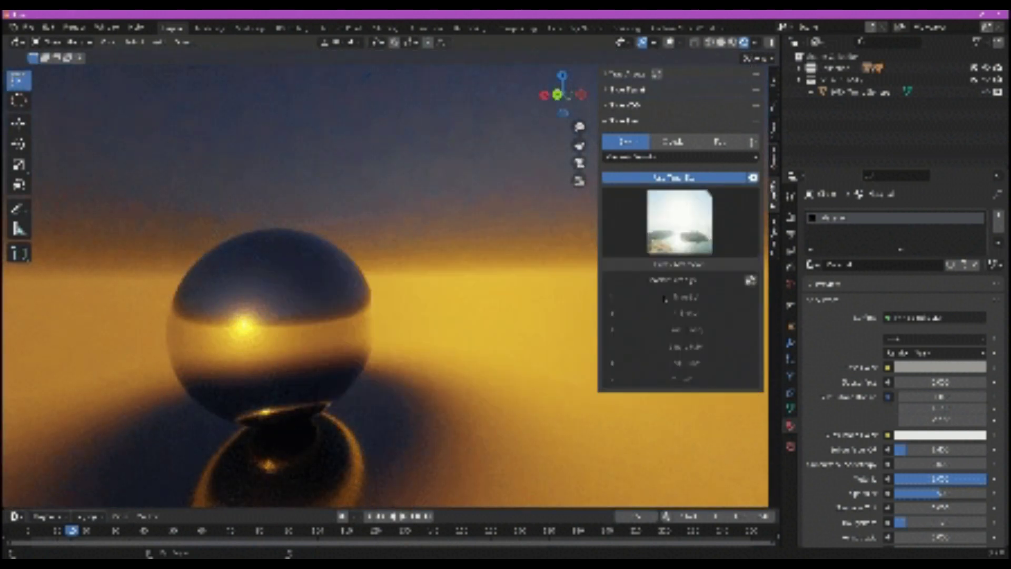
{"action": "left_click", "coordinate": [681, 225]}
{"action": "left_click", "coordinate": [721, 290]}
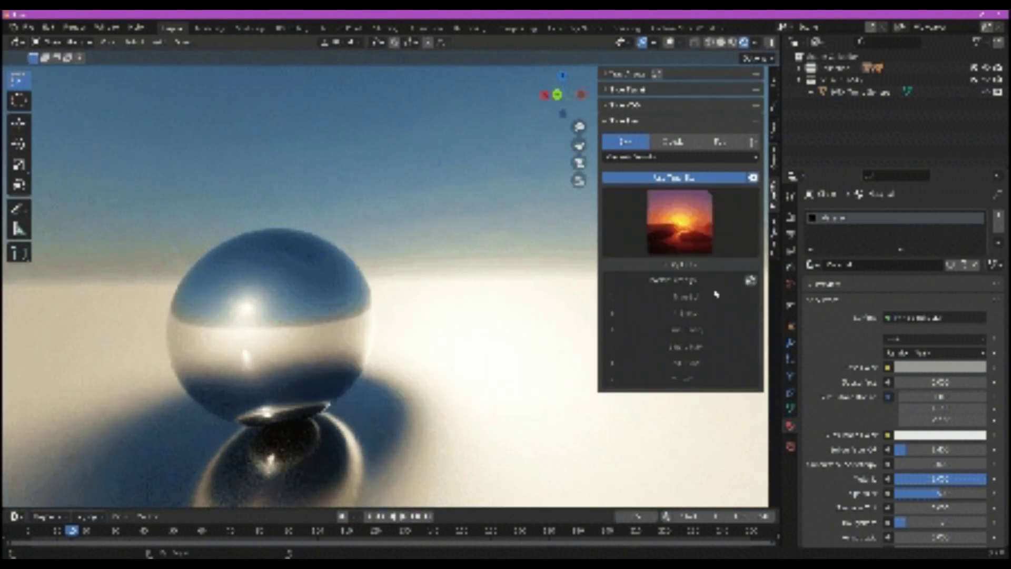
{"action": "left_click", "coordinate": [693, 226]}
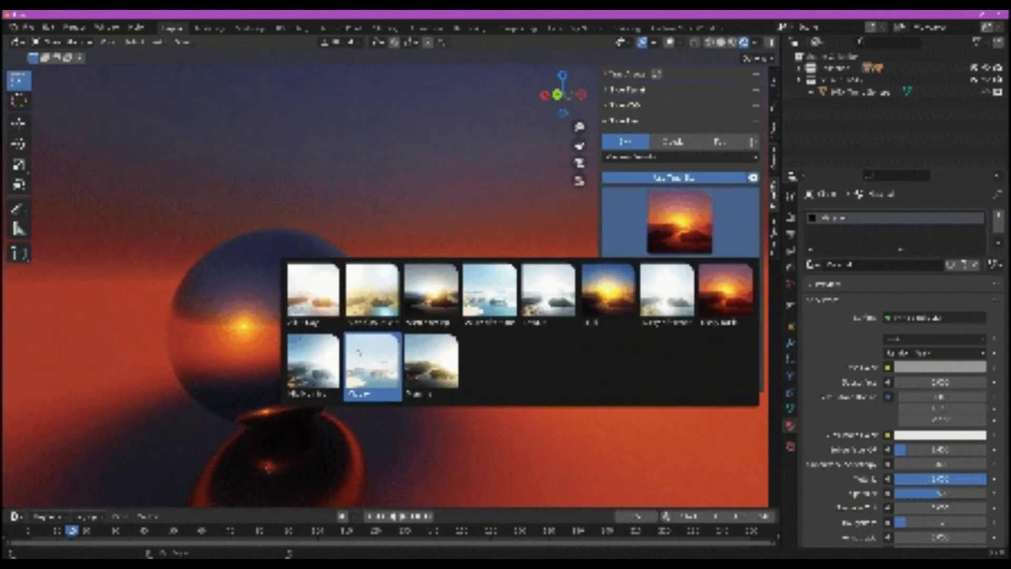
{"action": "left_click", "coordinate": [359, 352]}
{"action": "left_click", "coordinate": [683, 222]}
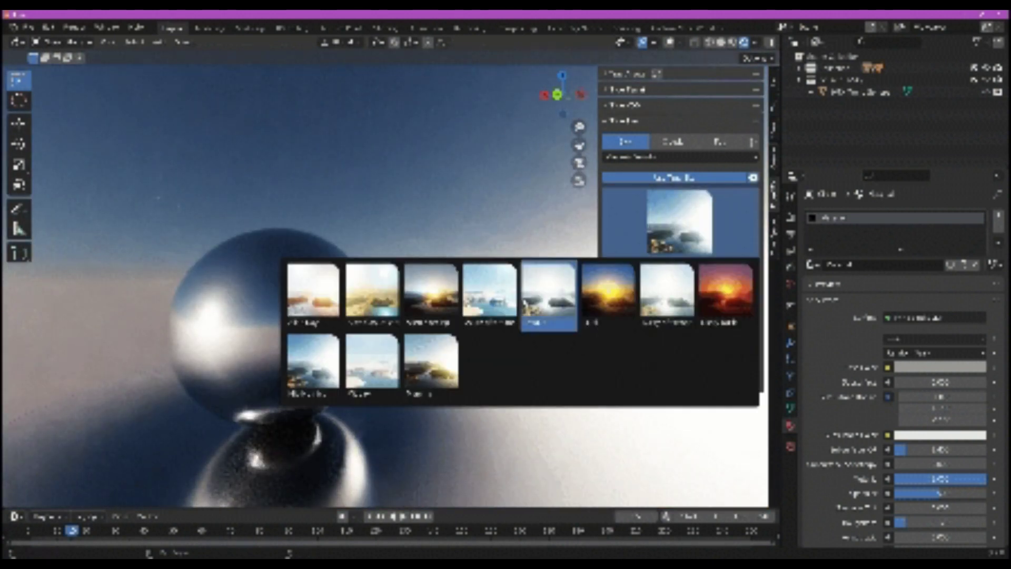
{"action": "left_click", "coordinate": [371, 360]}
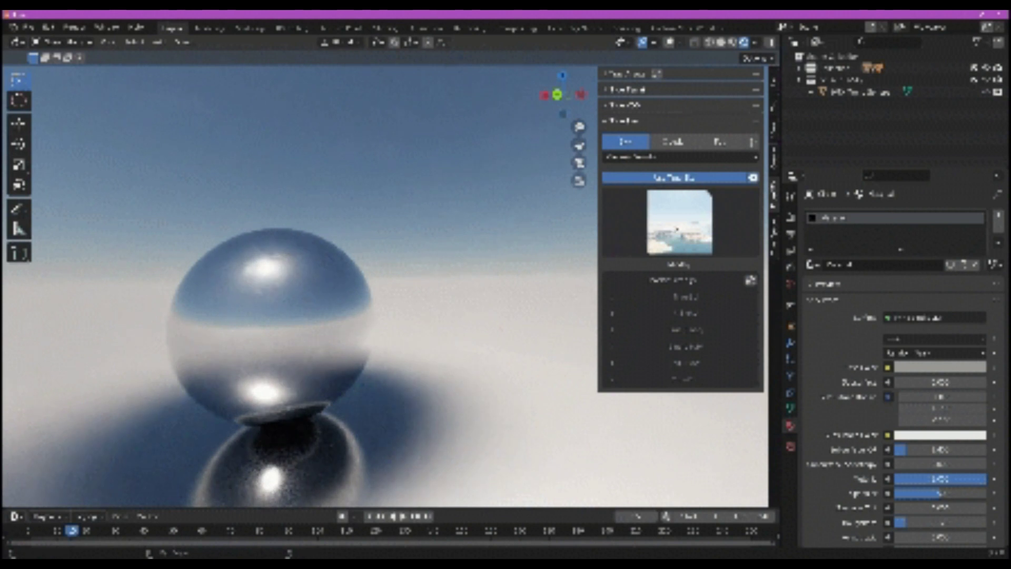
{"action": "left_click", "coordinate": [677, 229]}
{"action": "left_click", "coordinate": [431, 366]}
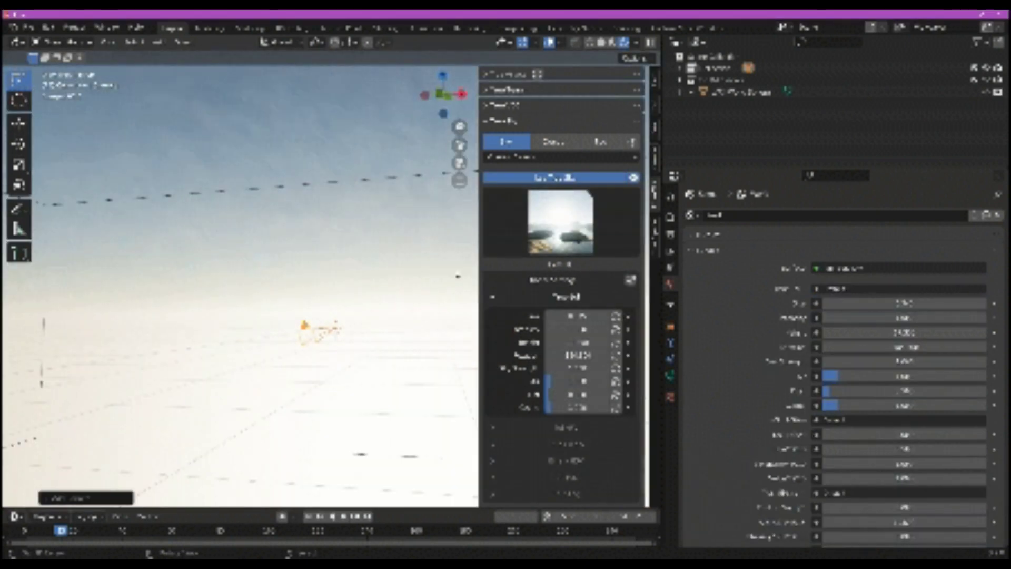
Orbit, snap to front view, and show the cube's transform values in the sidebar
{"action": "middle_click_drag", "start_coordinate": [382, 271], "coordinate": [329, 283]}
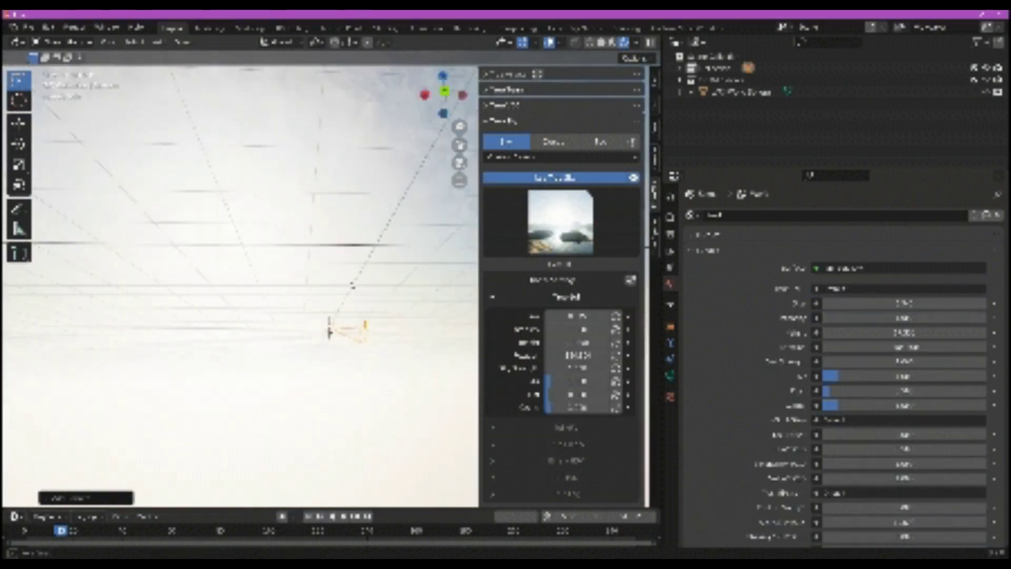
{"action": "key", "text": "KP_1"}
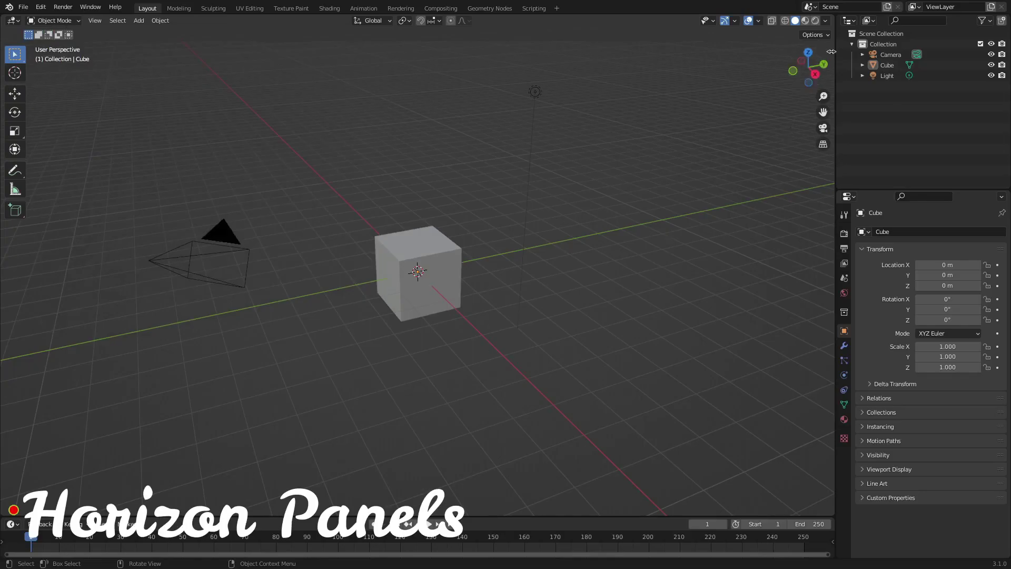
{"action": "left_click", "coordinate": [831, 51]}
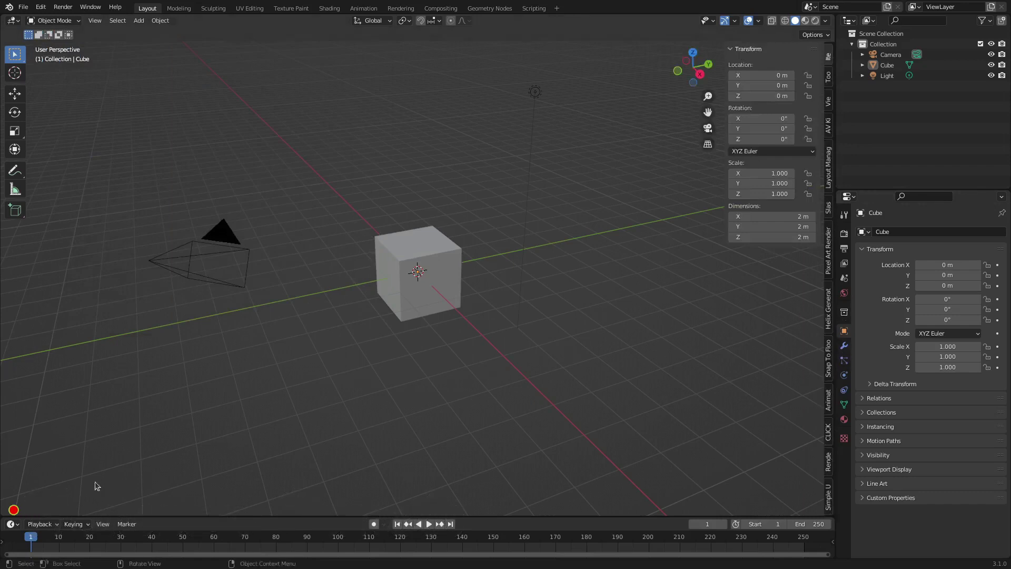
Add the Modeling category in Horizon Panels settings and confirm it
{"action": "left_click", "coordinate": [18, 510]}
{"action": "type", "text": "Modeling"}
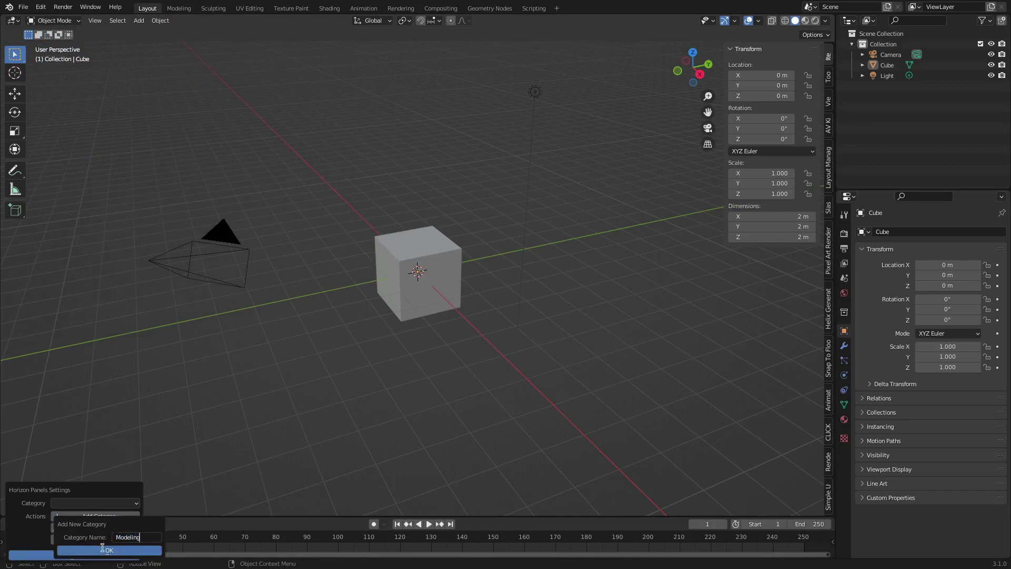
{"action": "left_click", "coordinate": [112, 549]}
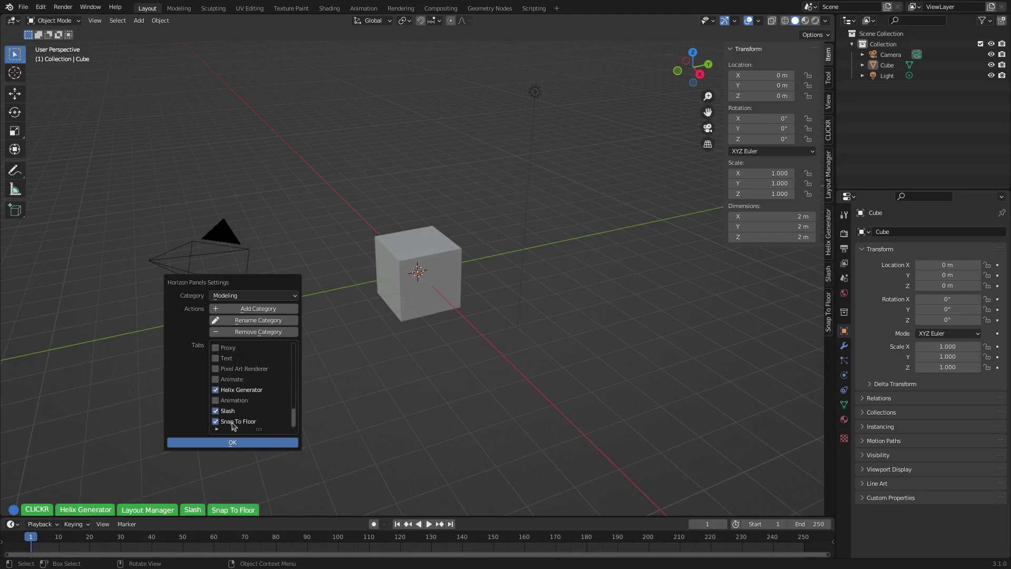
Confirm the Modeling tab choices and paint the car body with red shiny car paint
{"action": "left_click", "coordinate": [258, 445]}
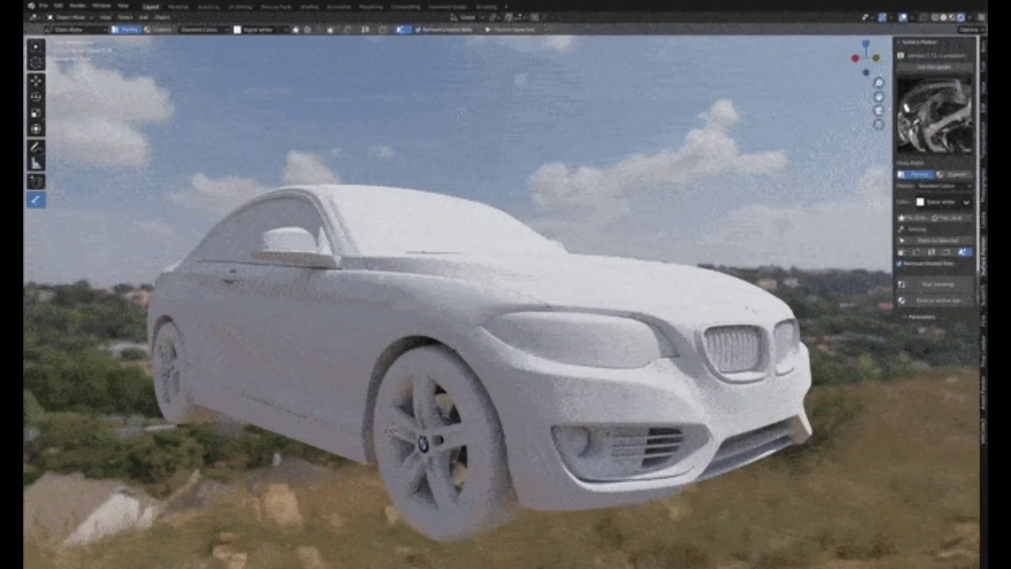
{"action": "left_click", "coordinate": [80, 61]}
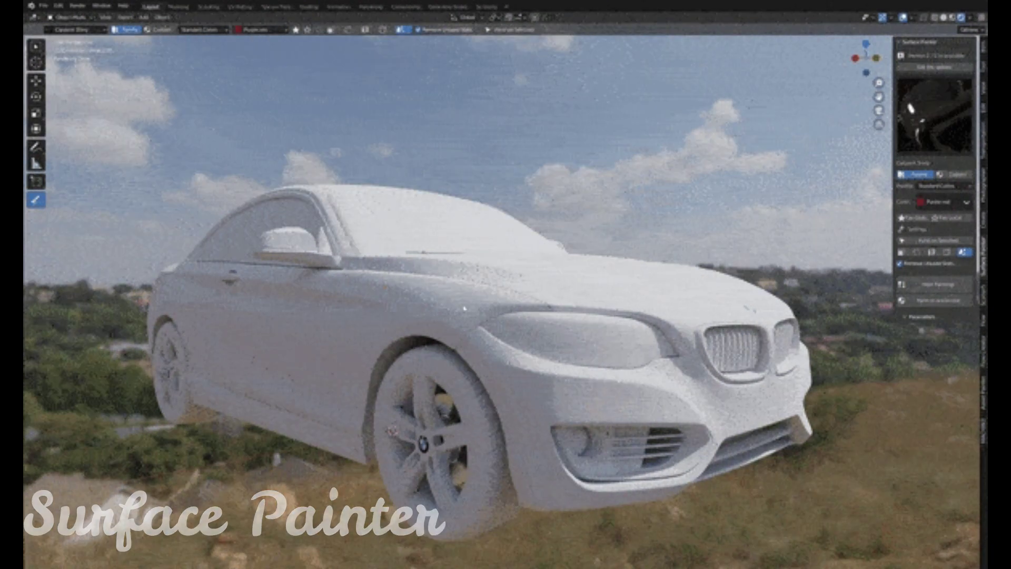
{"action": "left_click", "coordinate": [79, 29]}
Paint the car trim with graphite-black rugged plastic
{"action": "left_click", "coordinate": [169, 61]}
{"action": "left_click", "coordinate": [258, 29]}
{"action": "left_click", "coordinate": [514, 118]}
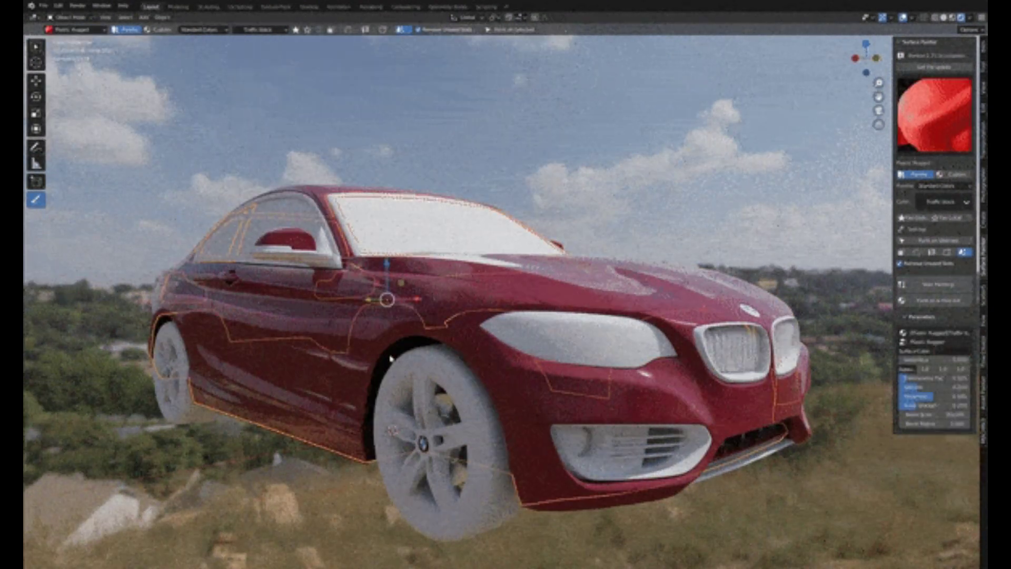
{"action": "left_click", "coordinate": [258, 29]}
{"action": "left_click", "coordinate": [309, 129]}
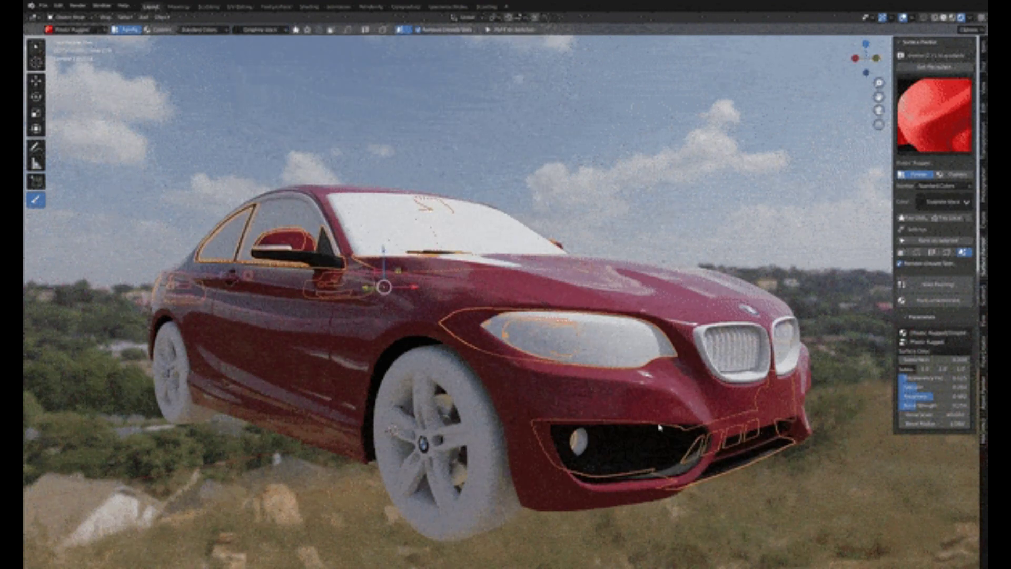
Give the windows a pure-white glass material
{"action": "left_click", "coordinate": [79, 30]}
{"action": "left_click", "coordinate": [80, 79]}
{"action": "left_click", "coordinate": [258, 29]}
{"action": "left_click", "coordinate": [521, 62]}
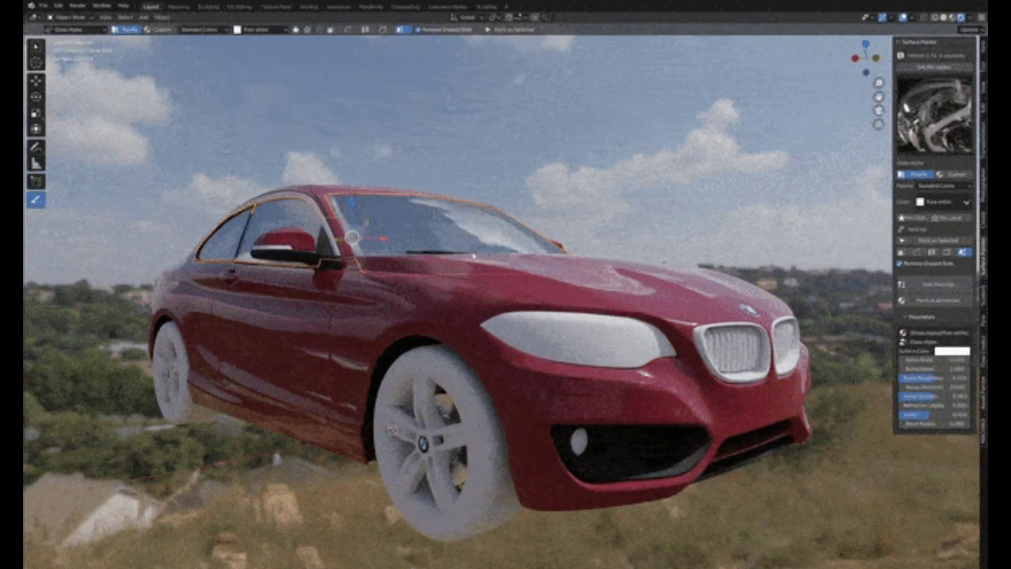
Paint the headlights and fog light with jet-black smooth plastic
{"action": "left_click", "coordinate": [577, 341]}
{"action": "left_click", "coordinate": [79, 30]}
{"action": "left_click", "coordinate": [145, 63]}
{"action": "left_click", "coordinate": [258, 29]}
{"action": "left_click", "coordinate": [308, 110]}
Give the front wheel and grille a chrome finish
{"action": "left_click", "coordinate": [432, 377]}
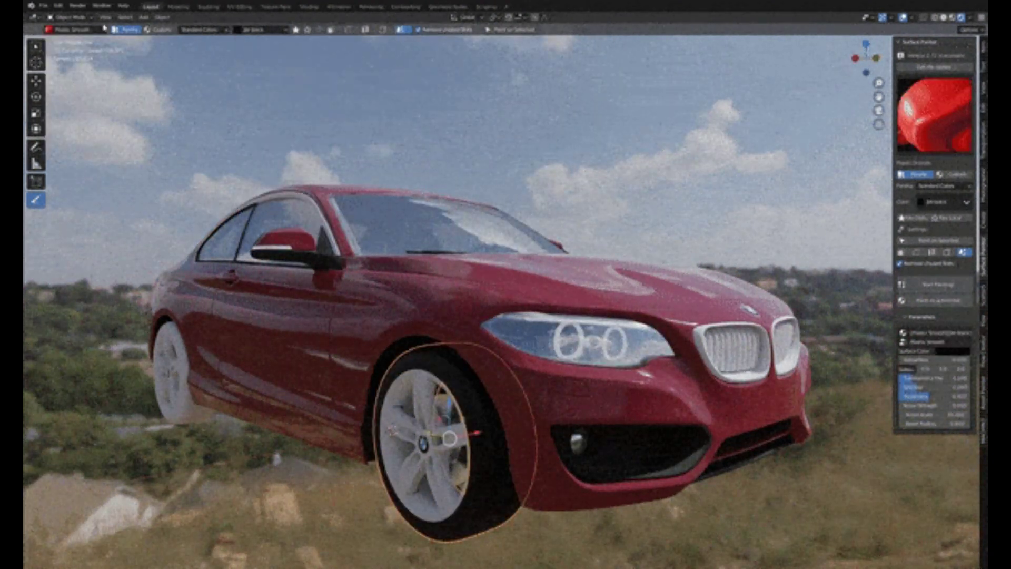
{"action": "left_click", "coordinate": [79, 29]}
{"action": "left_click", "coordinate": [701, 345]}
{"action": "left_click", "coordinate": [427, 442]}
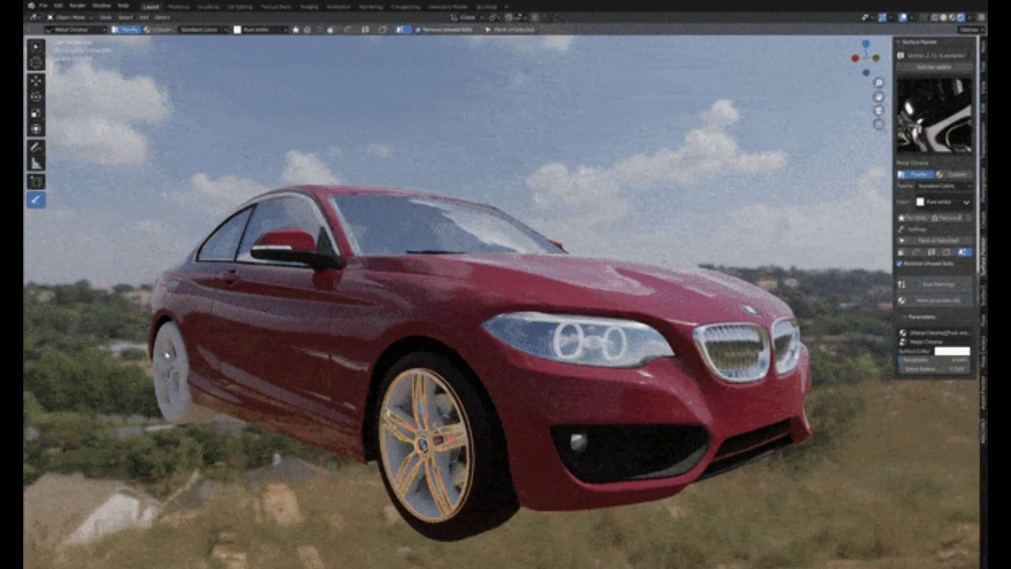
Switch the paint to jet-black smooth plastic
{"action": "left_click", "coordinate": [260, 30]}
{"action": "left_click", "coordinate": [316, 187]}
{"action": "left_click", "coordinate": [76, 29]}
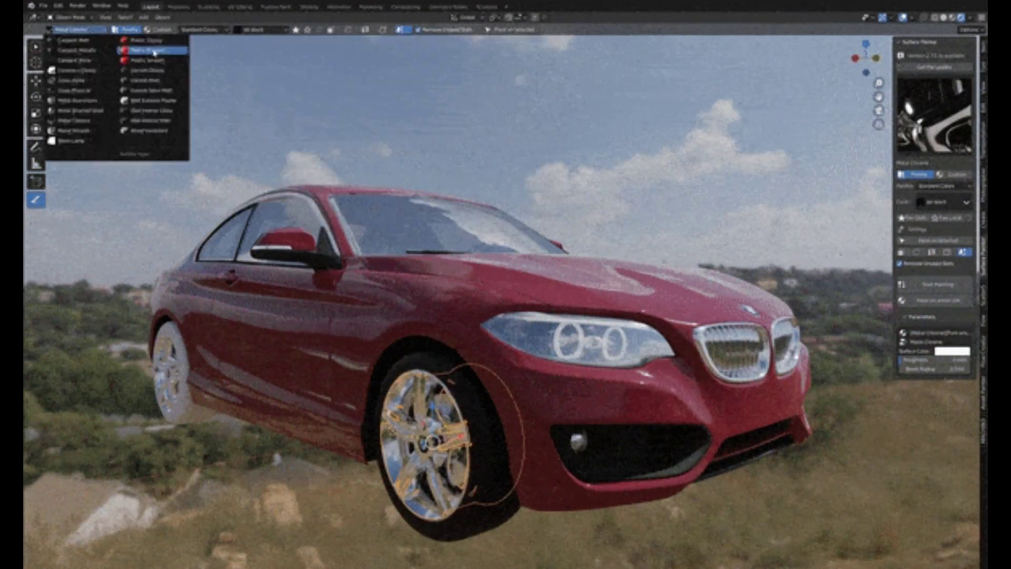
{"action": "left_click", "coordinate": [139, 45]}
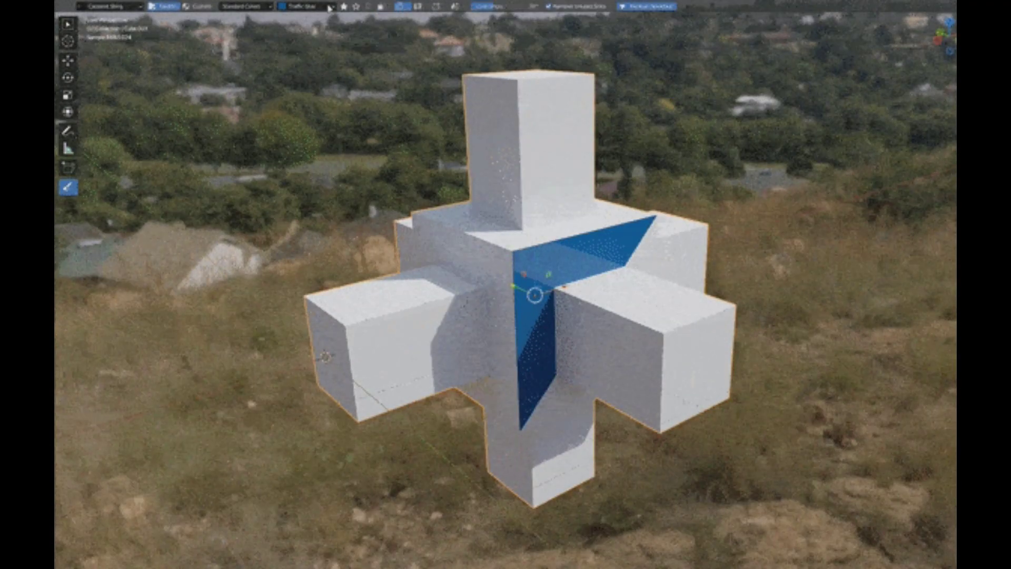
Paint the centre, left arm and another face of the cross red
{"action": "left_click", "coordinate": [306, 6]}
{"action": "left_click", "coordinate": [517, 94]}
{"action": "left_click", "coordinate": [409, 329]}
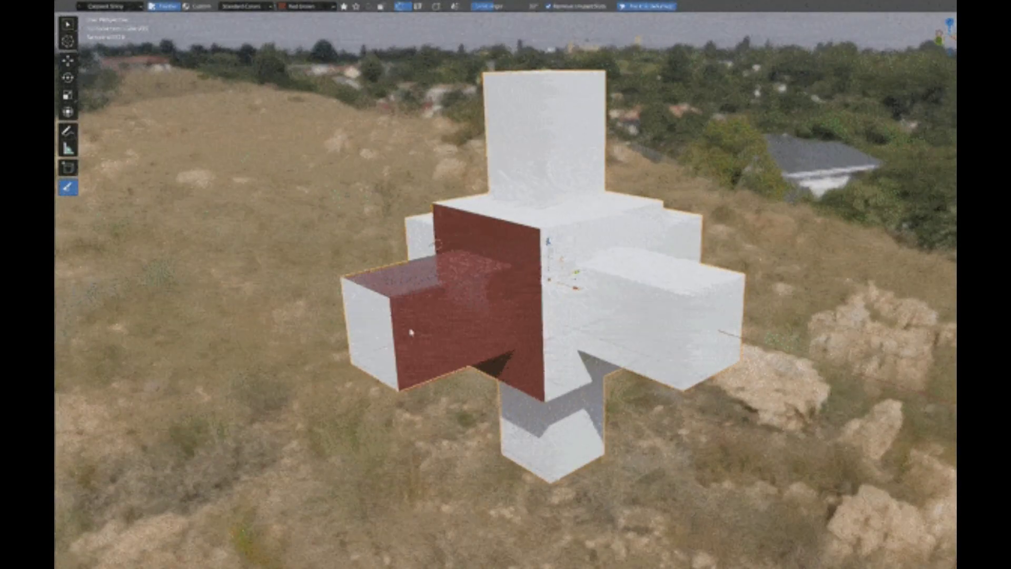
{"action": "left_click", "coordinate": [429, 281]}
{"action": "middle_click_drag", "start_coordinate": [429, 283], "coordinate": [391, 26]}
Change the paint colour to Traffic green, then to Signal yellow, orbiting the cross
{"action": "left_click", "coordinate": [307, 5]}
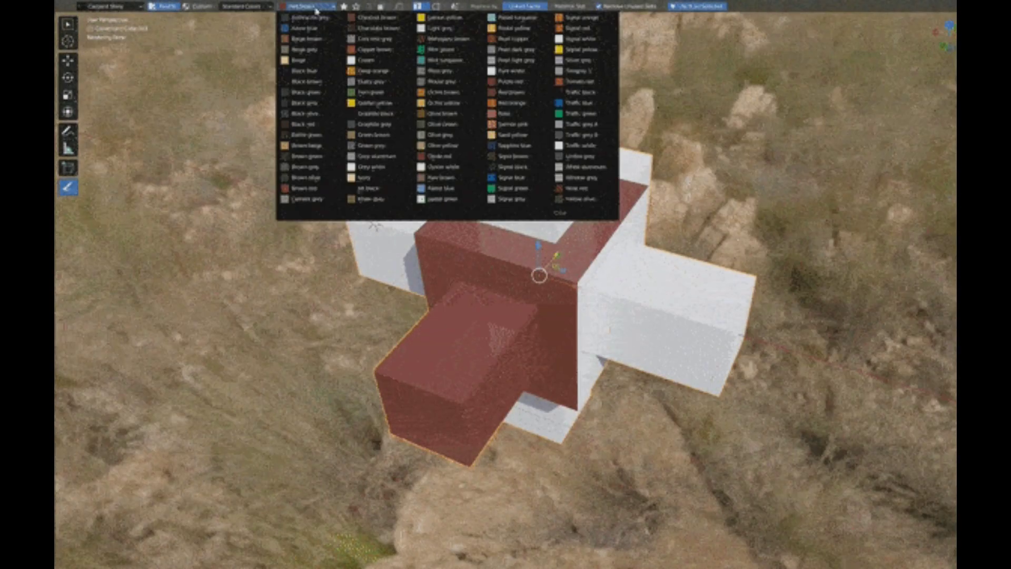
{"action": "left_click", "coordinate": [520, 135]}
{"action": "middle_click_drag", "start_coordinate": [499, 309], "coordinate": [449, 81]}
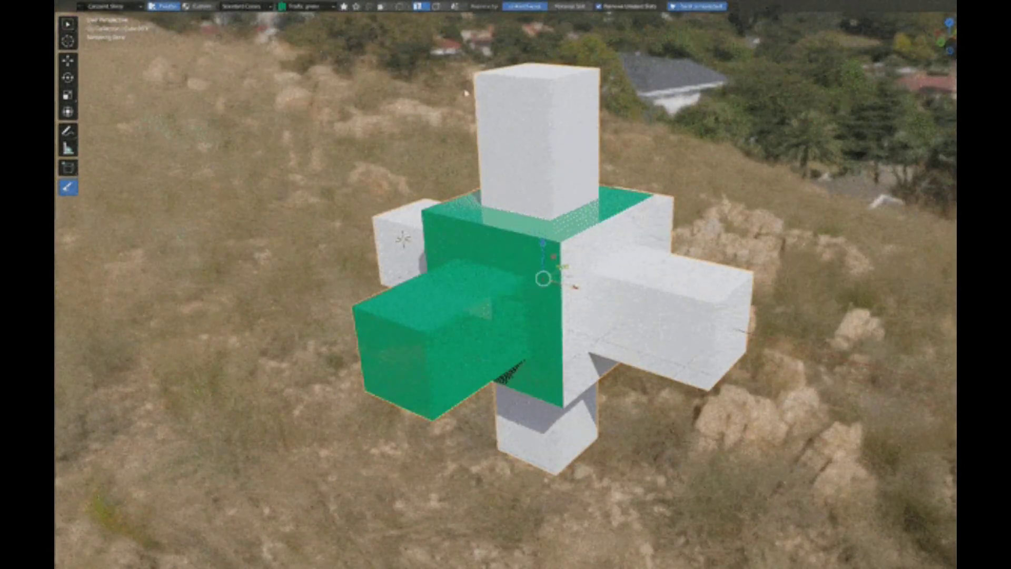
{"action": "left_click", "coordinate": [304, 5]}
{"action": "left_click", "coordinate": [565, 61]}
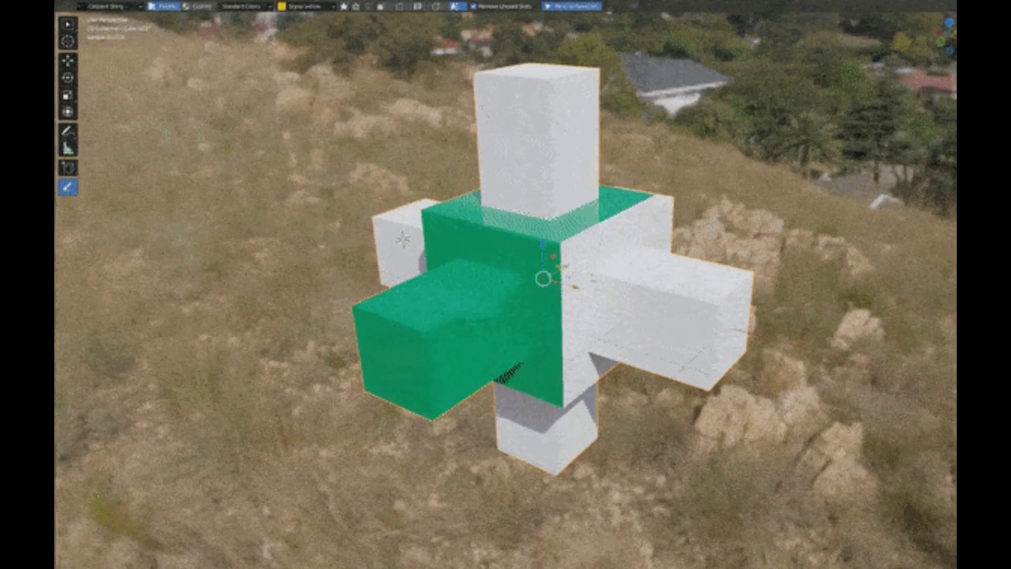
{"action": "mouse_move", "coordinate": [492, 313]}
{"action": "middle_mouse_down"}
{"action": "mouse_move", "coordinate": [522, 269]}
{"action": "mouse_move", "coordinate": [623, 262]}
{"action": "middle_mouse_up"}
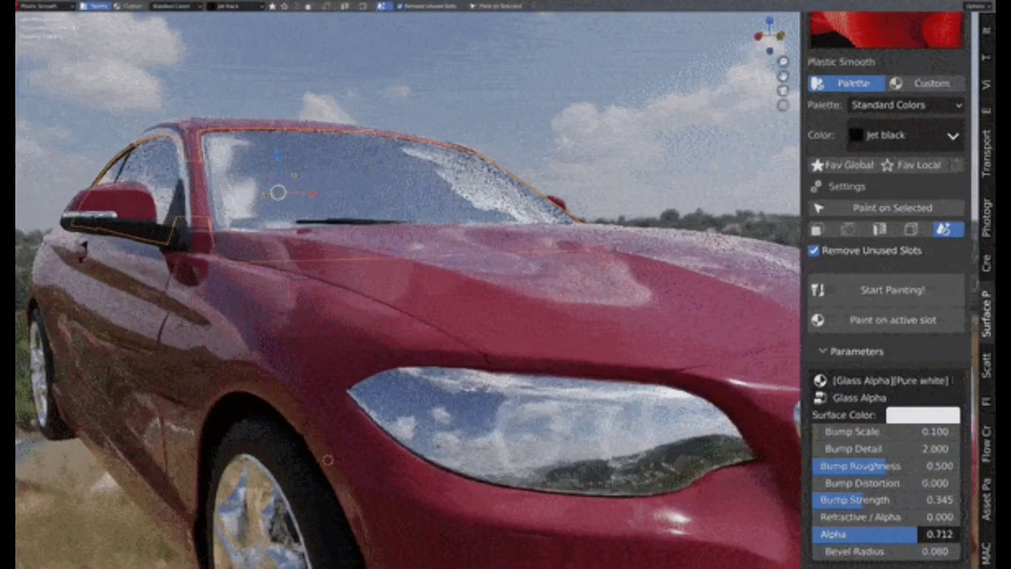
Reduce the car body paint's specular, adjust its roughness, and bring up the surface colour picker
{"action": "left_click", "coordinate": [657, 355]}
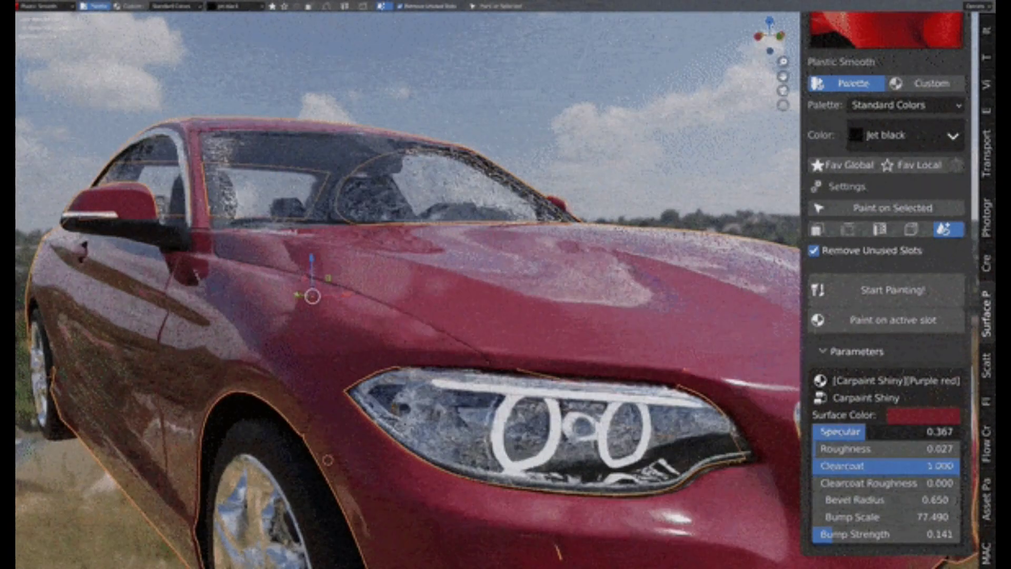
{"action": "mouse_move", "coordinate": [884, 432]}
{"action": "left_mouse_down"}
{"action": "mouse_move", "coordinate": [821, 431]}
{"action": "mouse_move", "coordinate": [899, 448]}
{"action": "mouse_move", "coordinate": [861, 449]}
{"action": "left_mouse_up"}
{"action": "left_click", "coordinate": [922, 414]}
{"action": "left_click", "coordinate": [989, 218]}
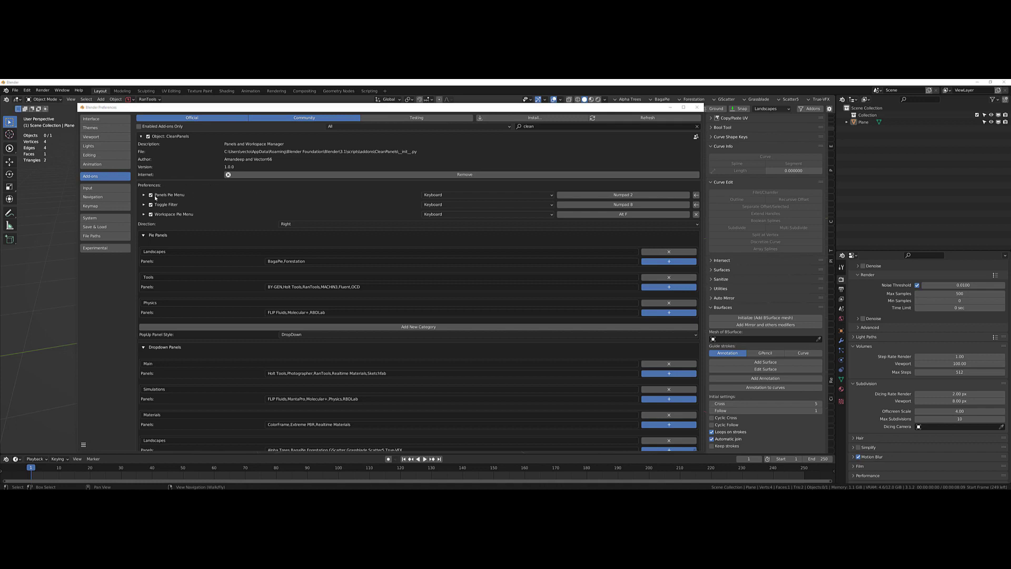
{"action": "scroll", "coordinate": [195, 354], "scroll_direction": "down", "scroll_amount": 1}
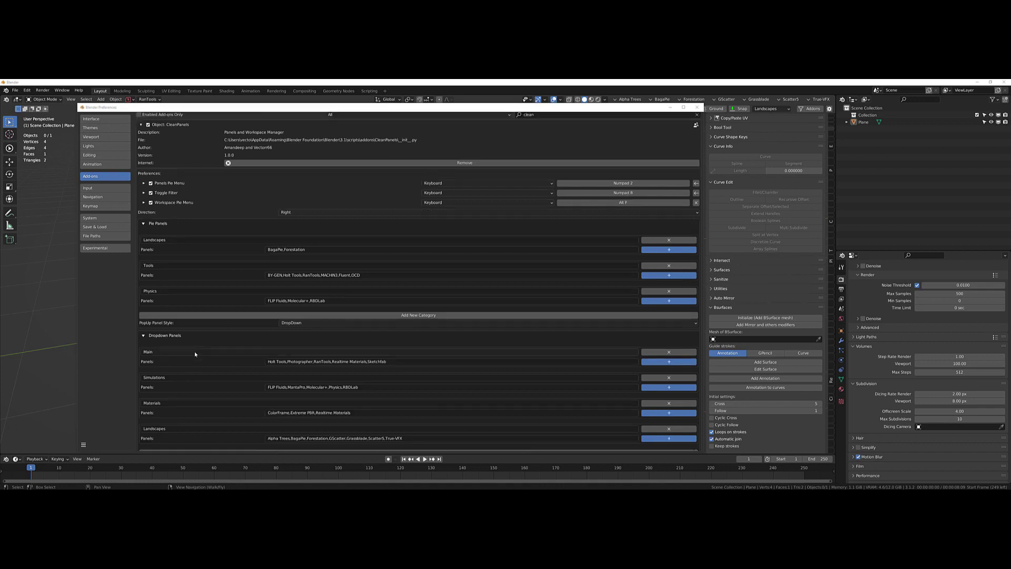
{"action": "scroll", "coordinate": [219, 385], "scroll_direction": "down", "scroll_amount": 3}
{"action": "scroll", "coordinate": [195, 376], "scroll_direction": "down", "scroll_amount": 3}
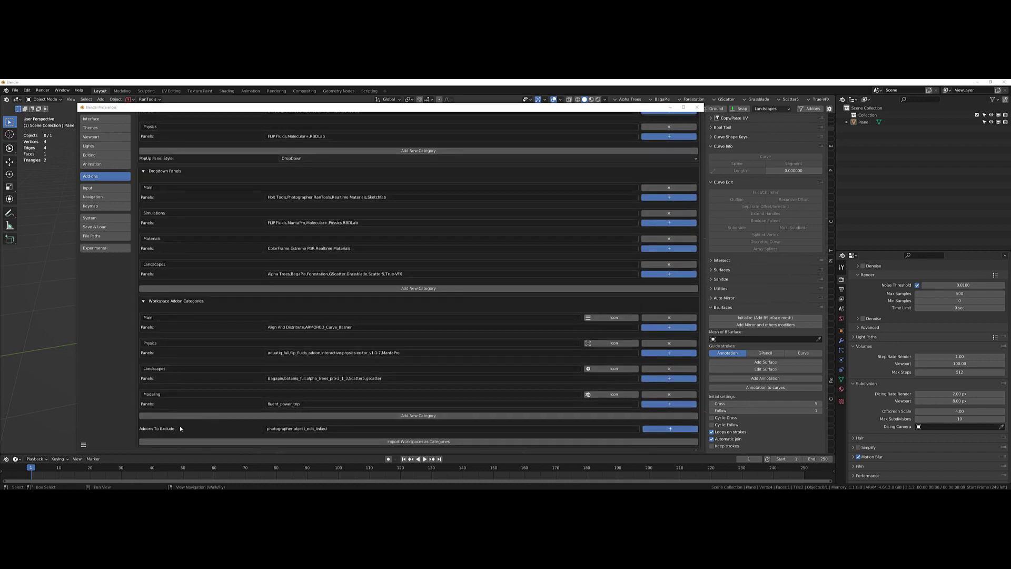
Close the add-on preferences and preview the Clean Panels category pie menu (Shift+Space)
{"action": "left_click", "coordinate": [698, 108]}
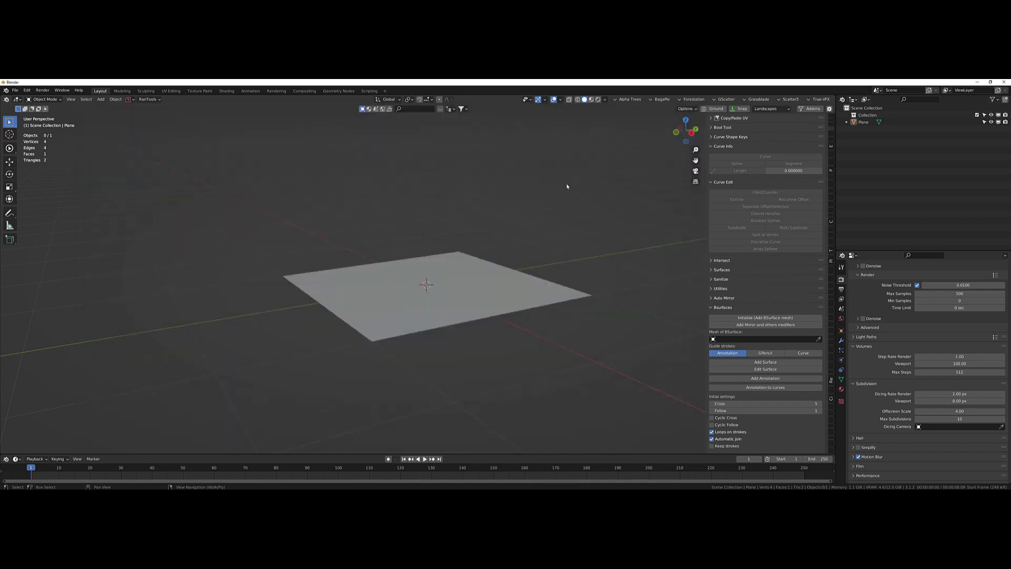
{"action": "key", "text": "shift+space"}
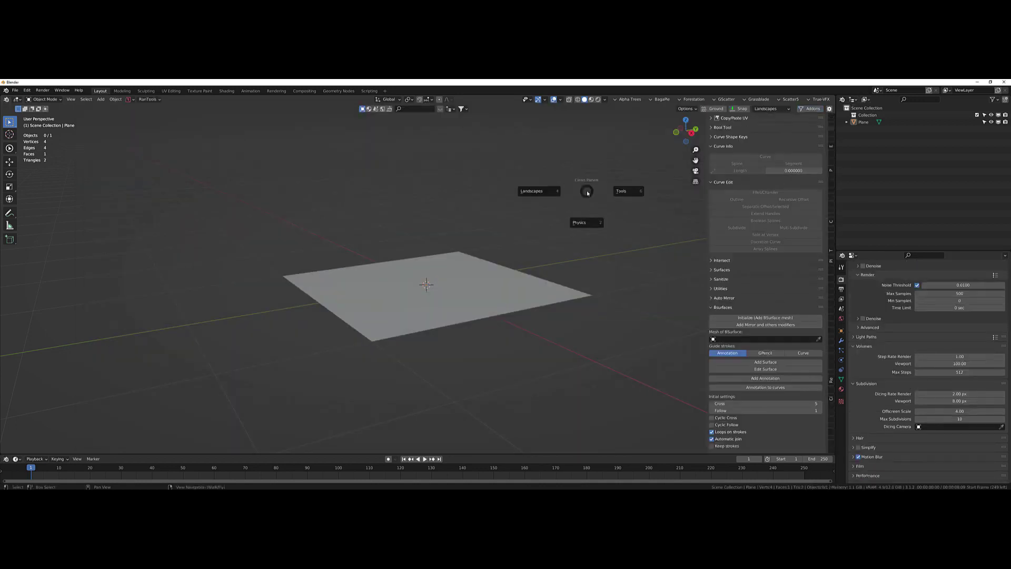
{"action": "left_click", "coordinate": [548, 191]}
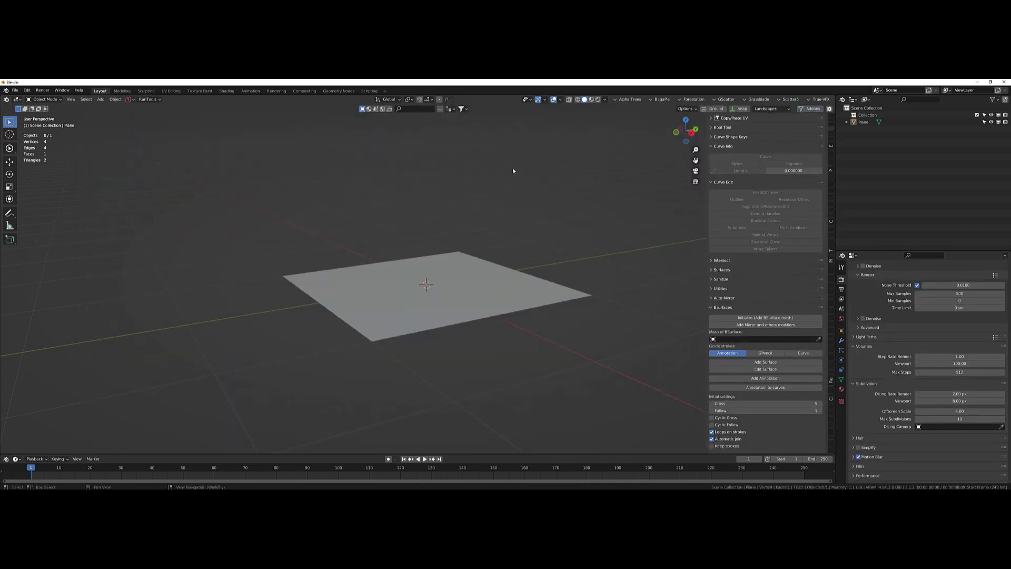
Set the panel category to Main, toggle the category tab filter, and move the category tabs
{"action": "left_click", "coordinate": [739, 108]}
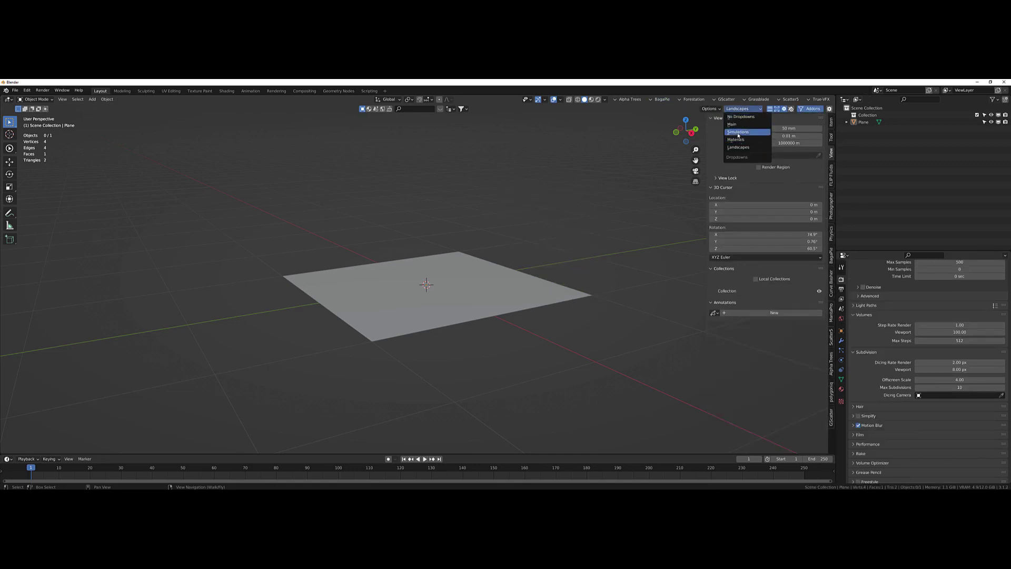
{"action": "left_click", "coordinate": [740, 138]}
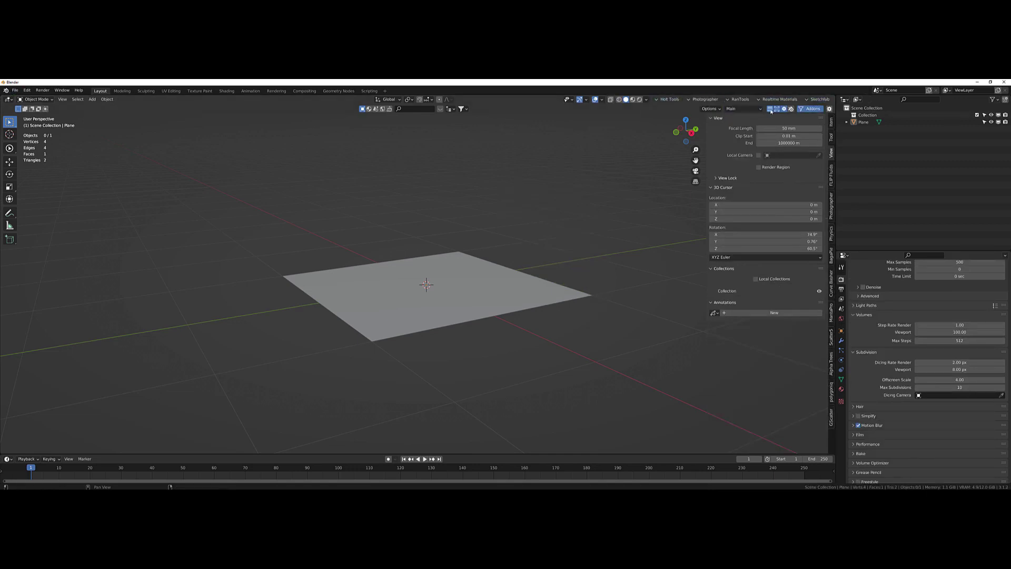
{"action": "left_click", "coordinate": [789, 109]}
{"action": "left_click", "coordinate": [791, 109]}
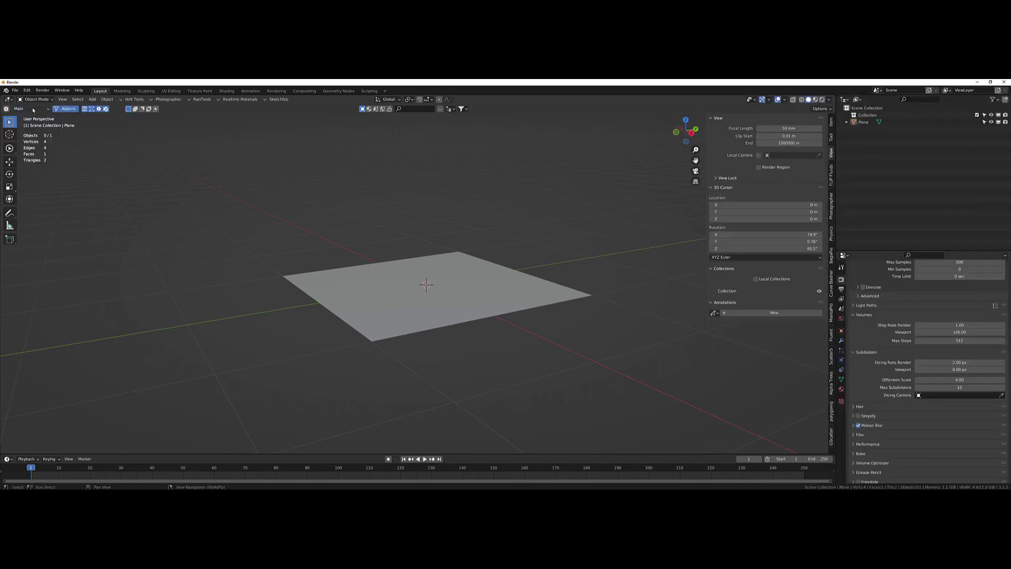
{"action": "left_click", "coordinate": [33, 106]}
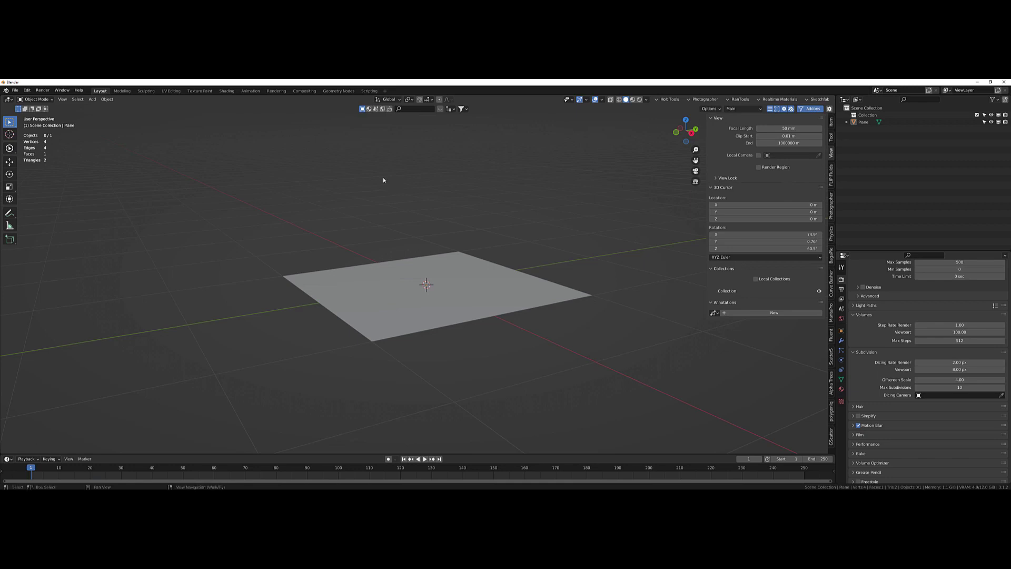